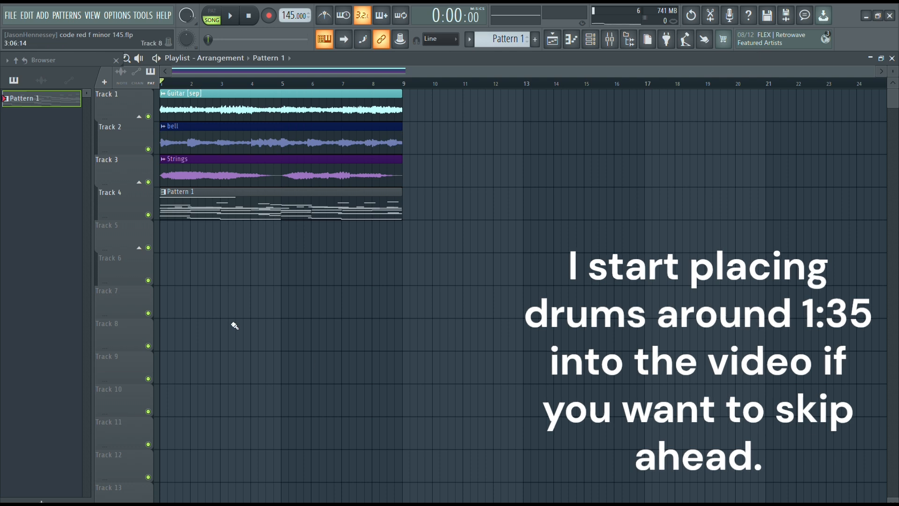
Solo and play back the guitar, bell and strings tracks one after another to hear each melody layer.
ctrl+scroll(330, 259, up, 3)
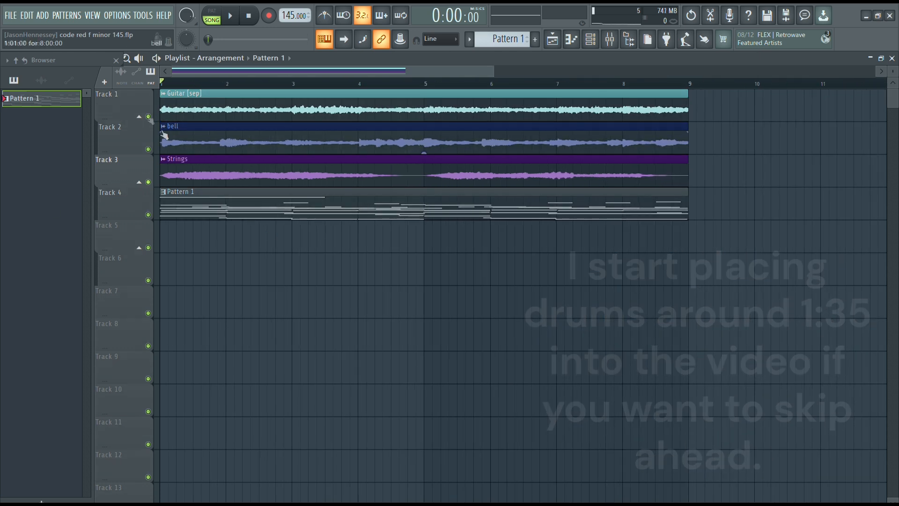
right_click(148, 117)
key(space)
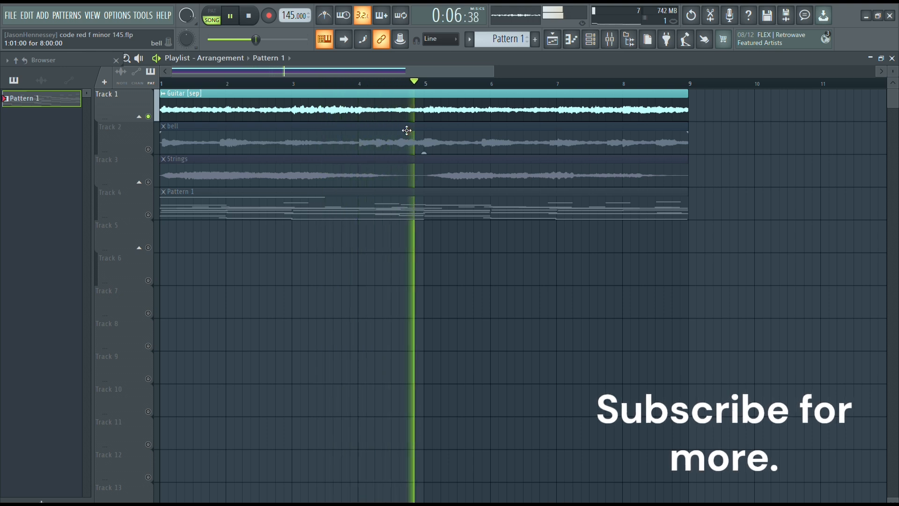
right_click(146, 149)
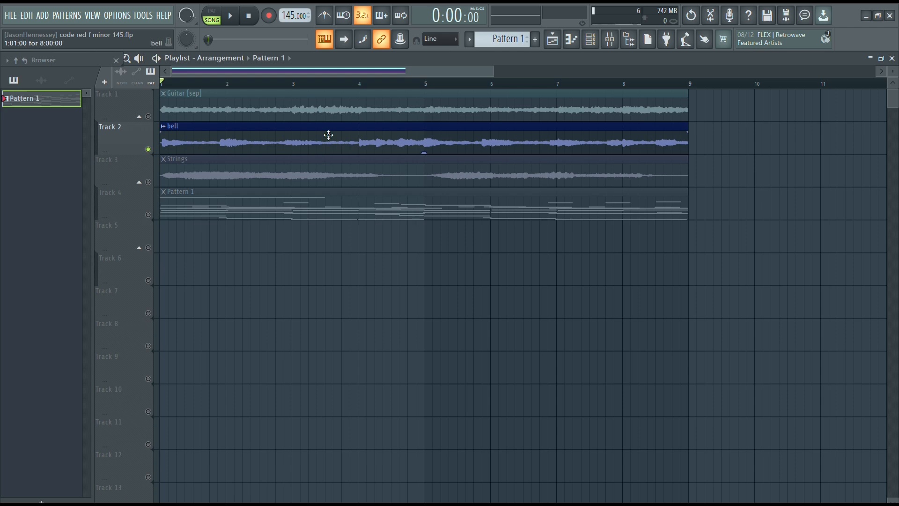
click(593, 42)
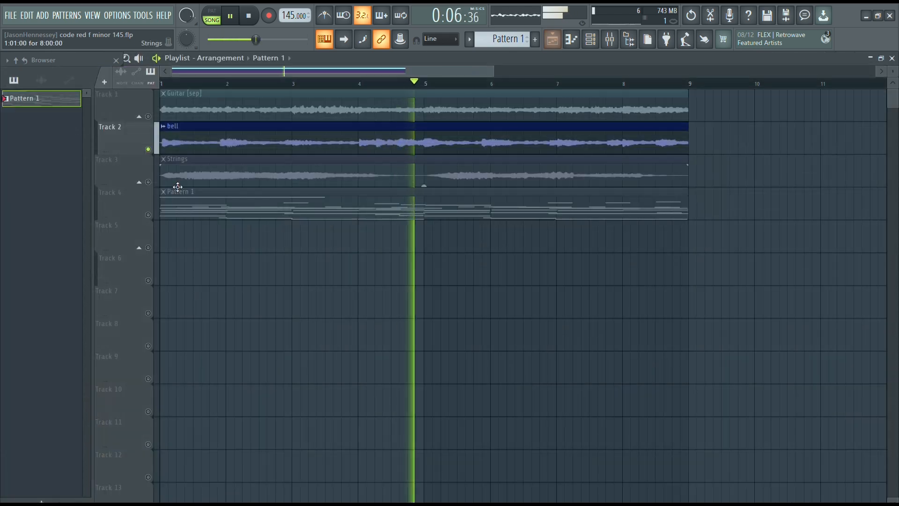
click(147, 184)
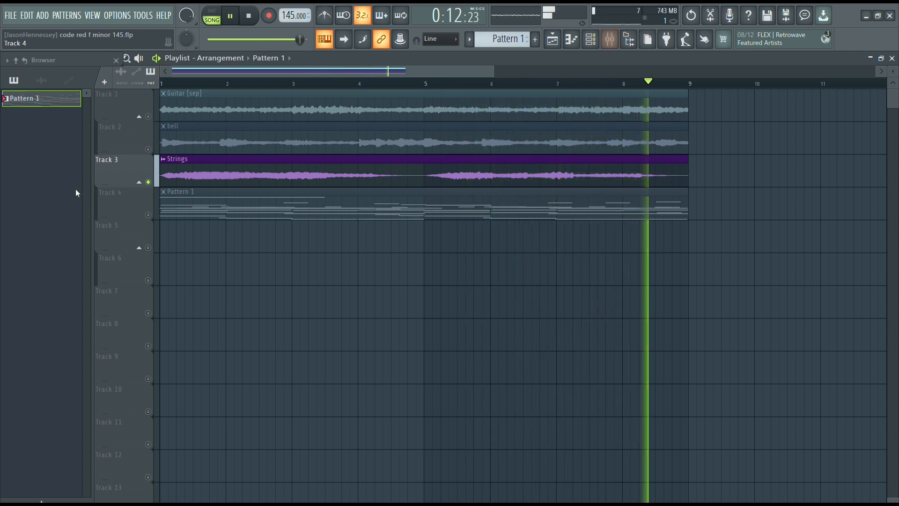
right_click(149, 182)
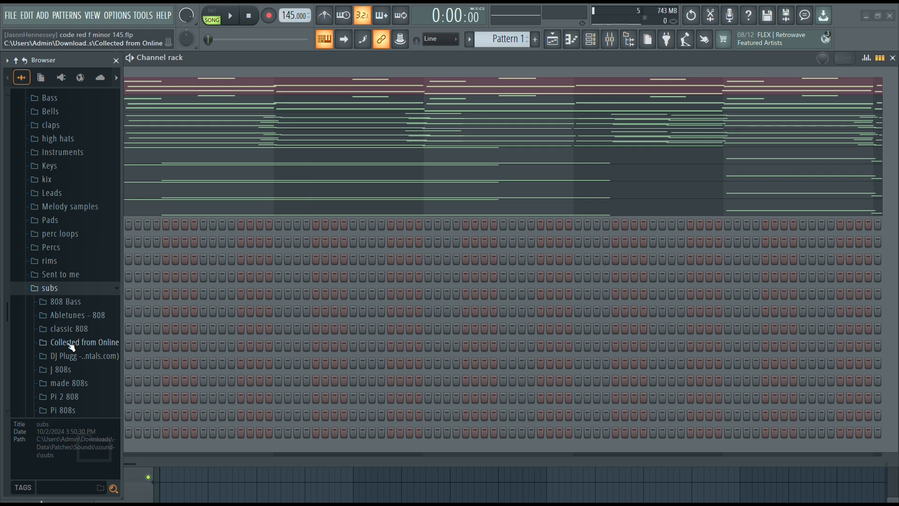
Add the !1spinz 808 sample from the Collected from Online folder as a new channel and adjust its silence trimming.
click(71, 347)
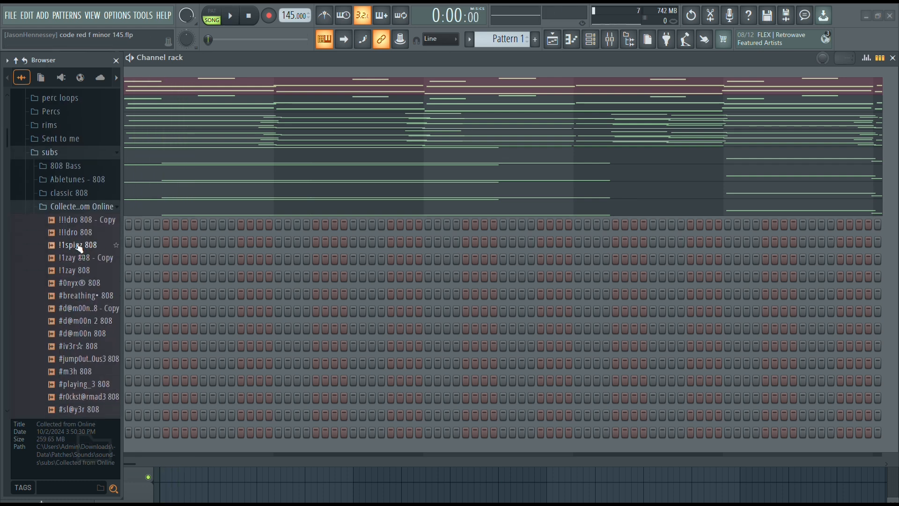
drag(76, 245, 91, 440)
click(93, 449)
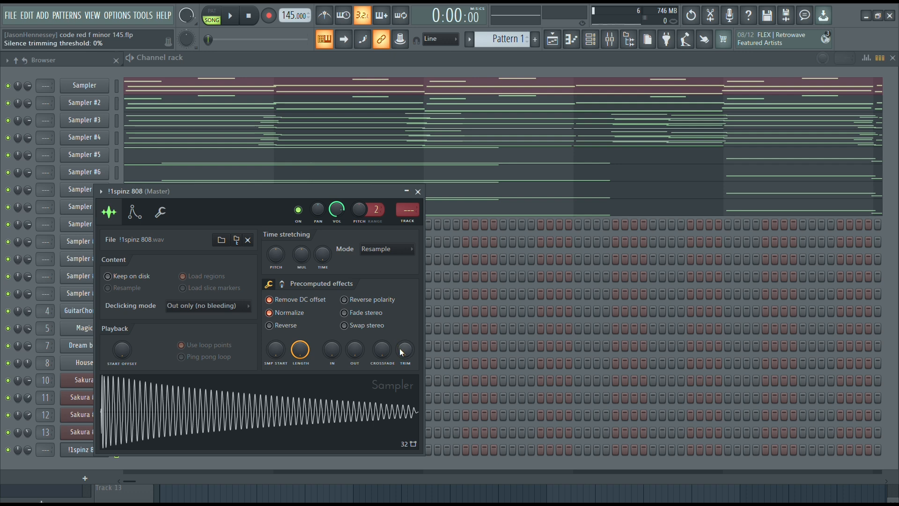
drag(400, 347, 401, 309)
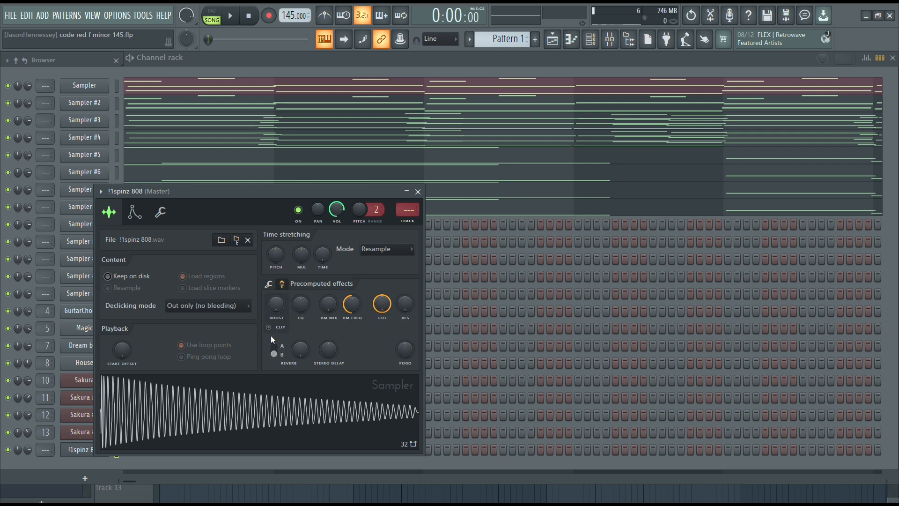
click(79, 449)
Open the !1spinz 808 channel's piano roll and place a short F5 note at the start of bar 1.
right_click(105, 449)
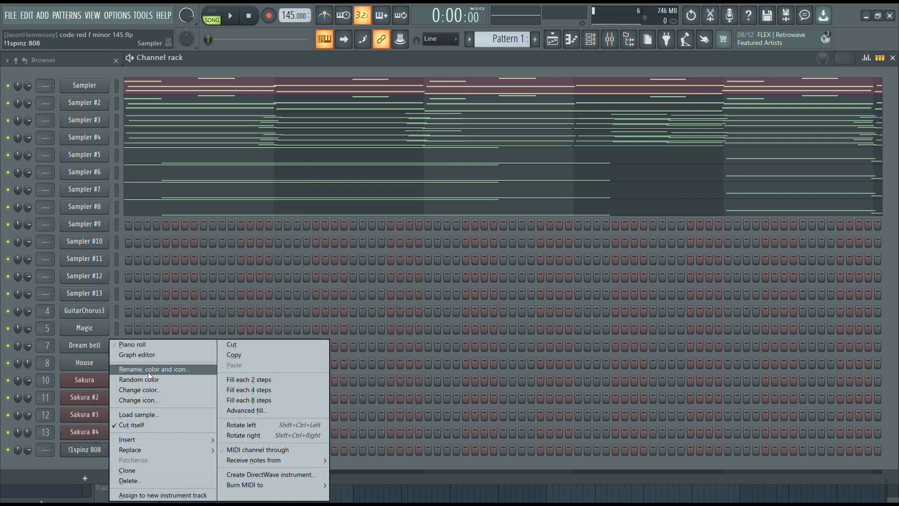
click(145, 345)
drag(1, 260, 2, 279)
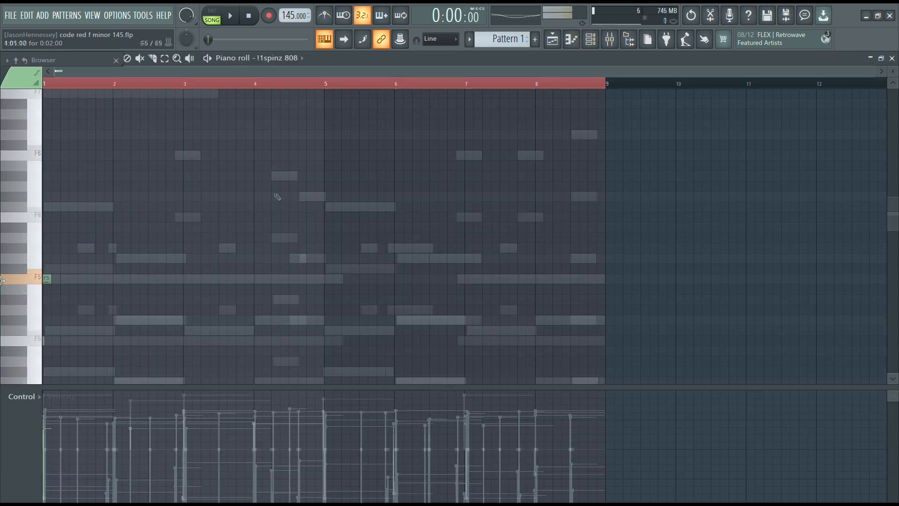
Place short F5 808 notes at steps 5, 7 and 13 of bar 2, checking them against playback.
scroll(262, 178, down, 5)
key(space)
scroll(5, 136, up, 5)
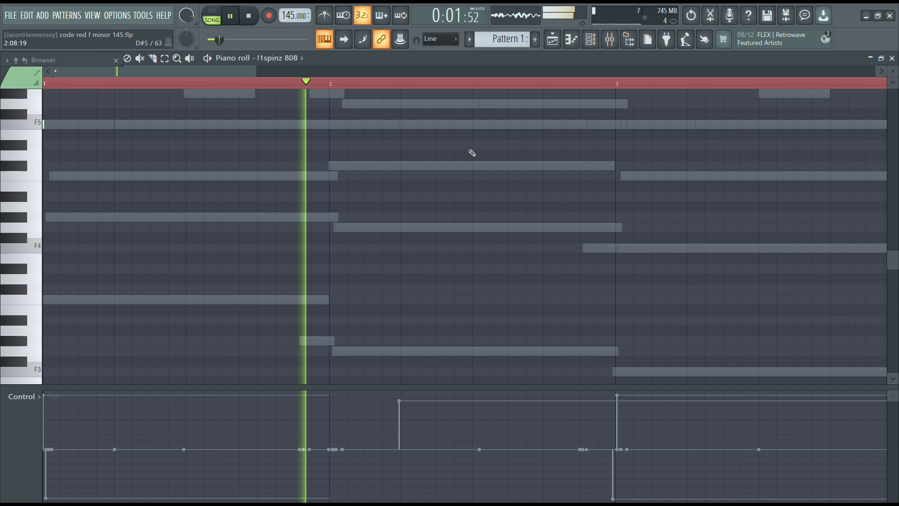
key(space)
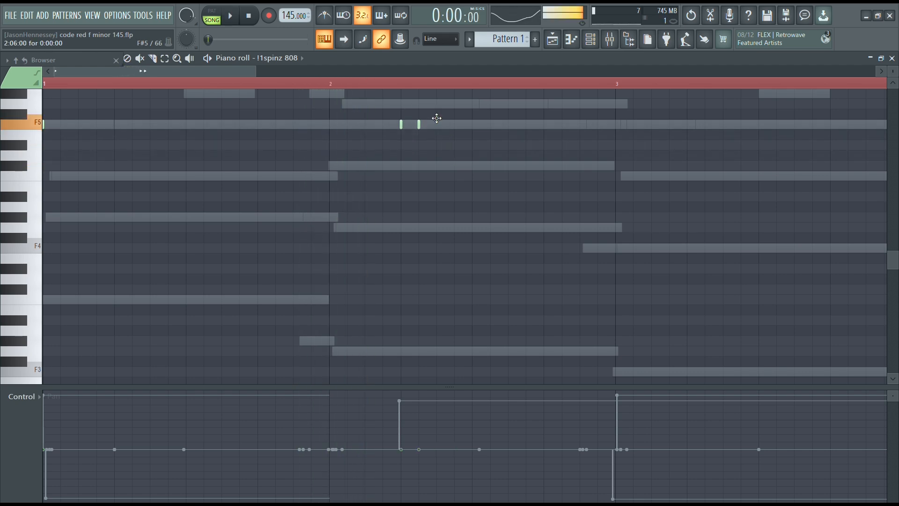
key(space)
click(544, 124)
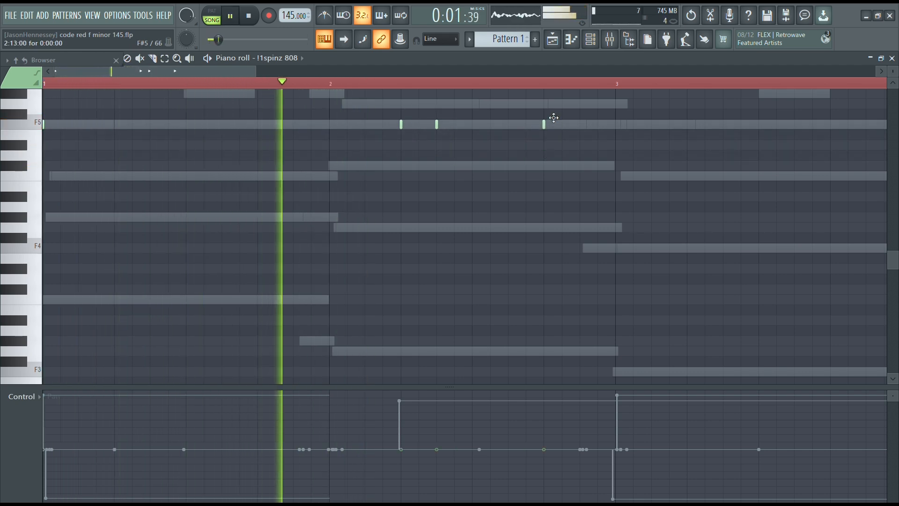
scroll(361, 120, down, 4)
key(space)
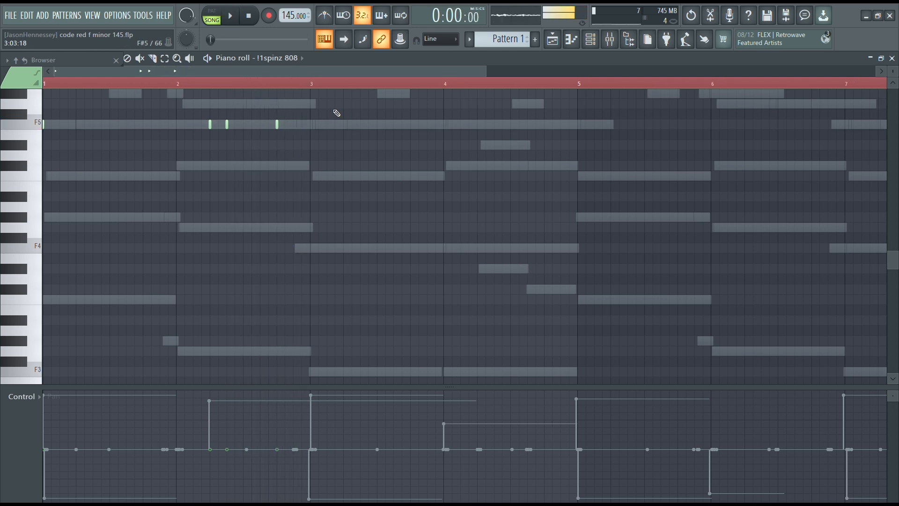
Copy the four 808 notes of bars 1–2 into bars 3–4 at the same pitch.
key(space)
drag(331, 94, 124, 176)
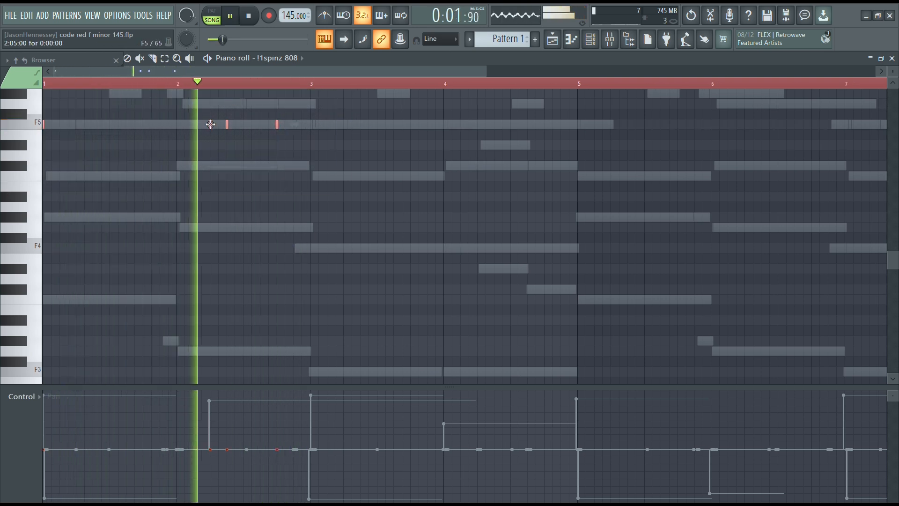
drag(210, 123, 477, 127)
key(space)
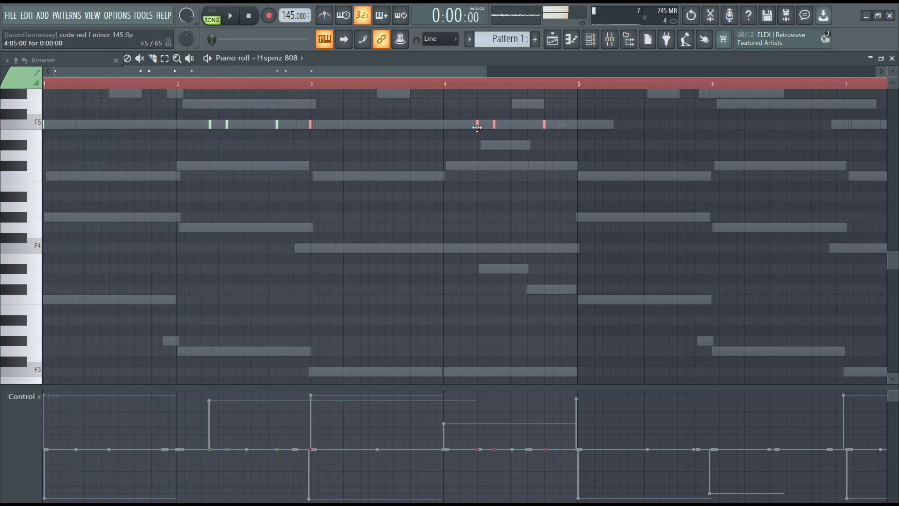
Rearrange bar 4's 808 notes to steps 5, 13 and 16, and fill bars 5–8 with short C5 and C#5 notes.
key(space)
scroll(412, 138, down, 3)
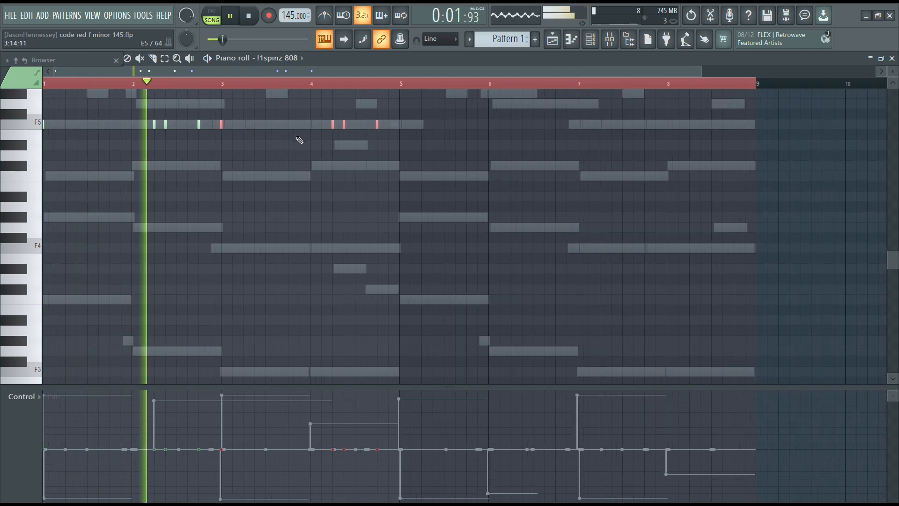
scroll(286, 129, down, 2)
drag(407, 99, 42, 158)
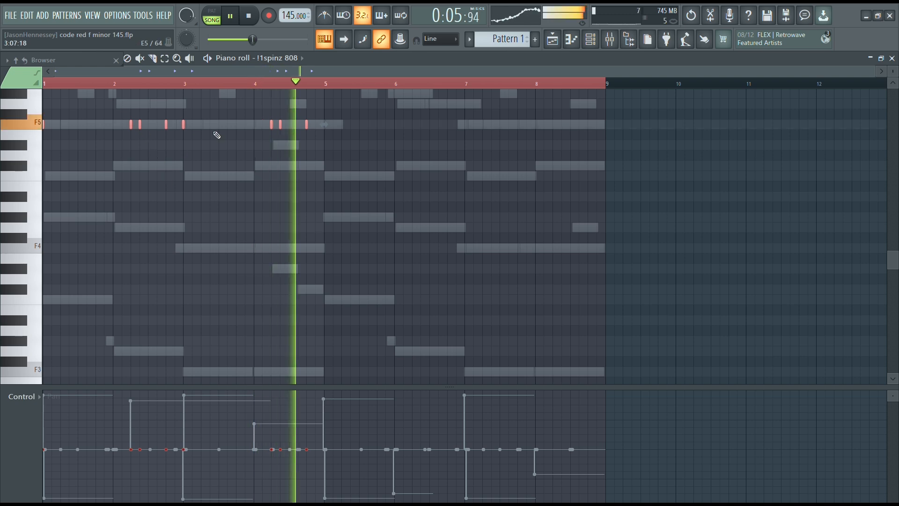
scroll(265, 155, up, 5)
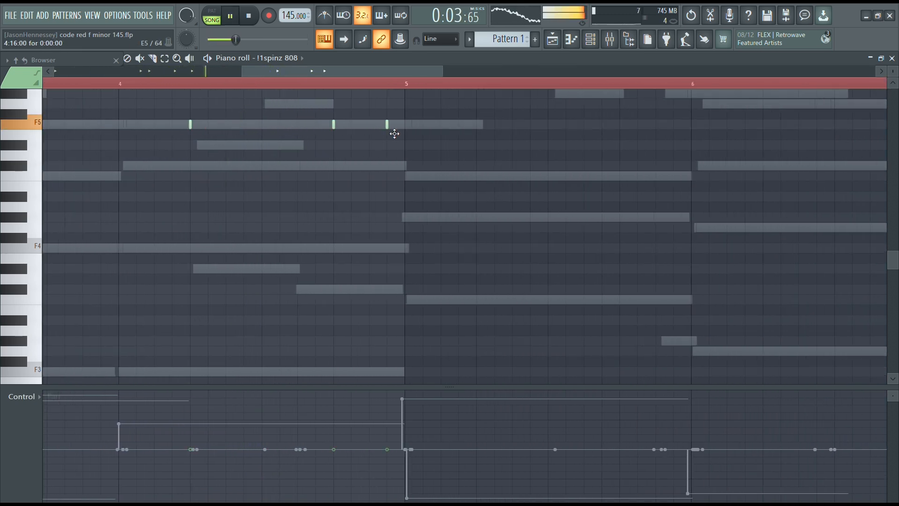
scroll(374, 134, down, 5)
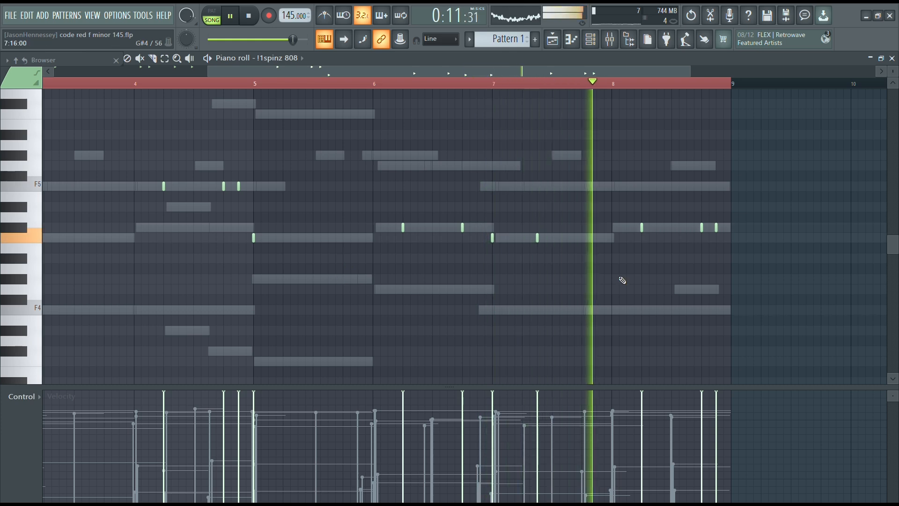
scroll(673, 279, down, 3)
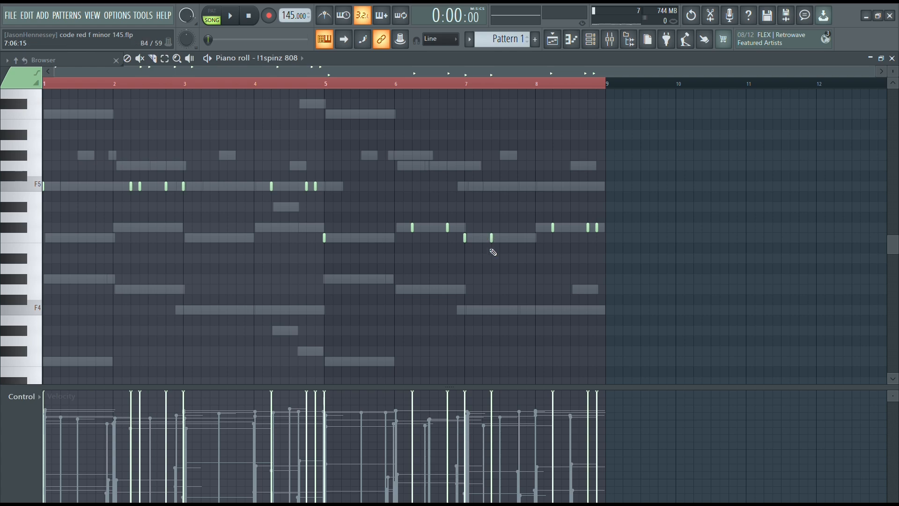
Add the 100 RACKS SNARE sample below the 808 and place snare hits on step 9 of bars 1–4.
drag(77, 313, 164, 336)
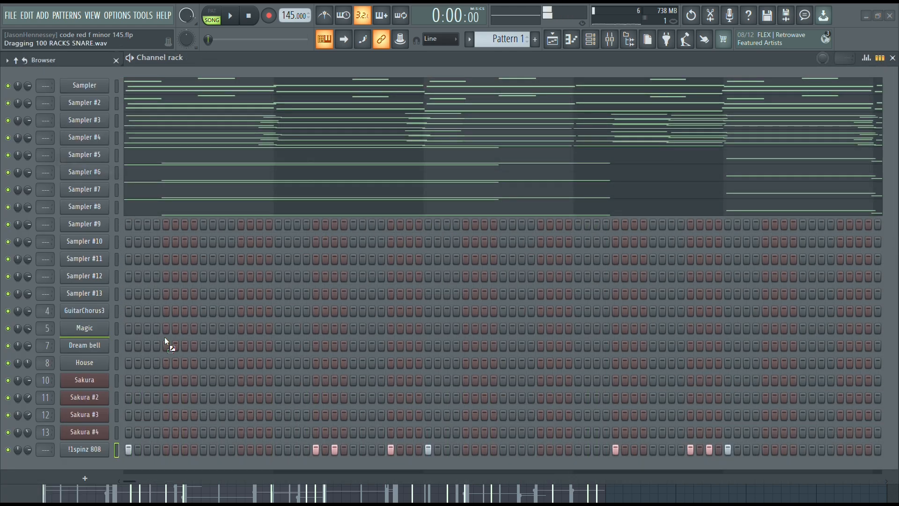
drag(81, 478, 85, 472)
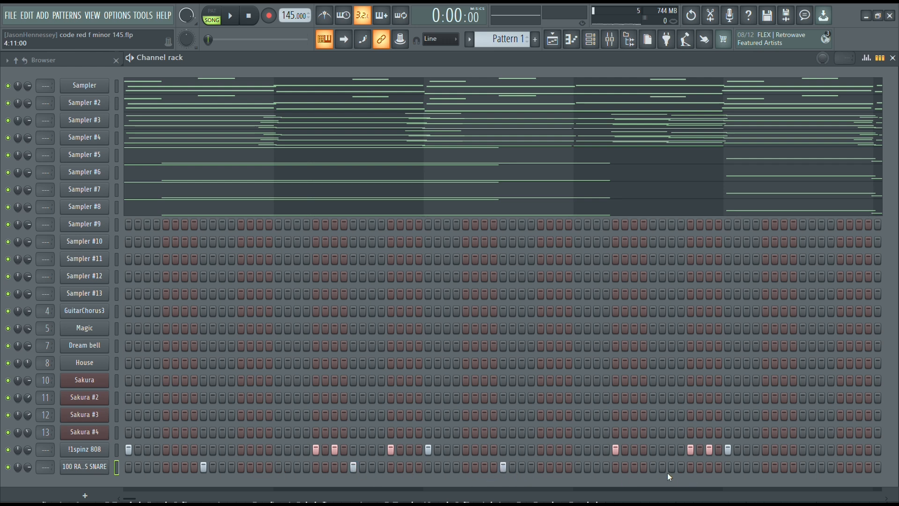
Enable Remove DC offset for the 100 RACKS SNARE sample and raise its silence trimming threshold.
click(86, 468)
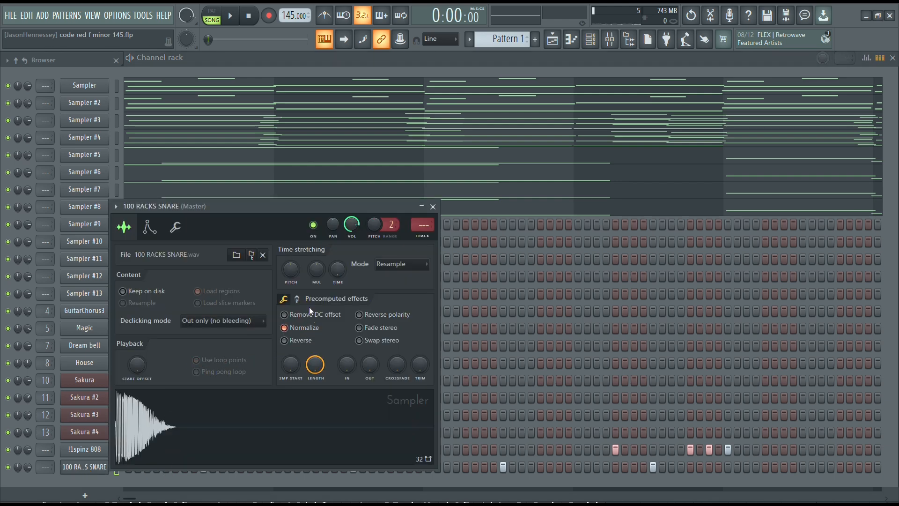
drag(414, 369, 426, 370)
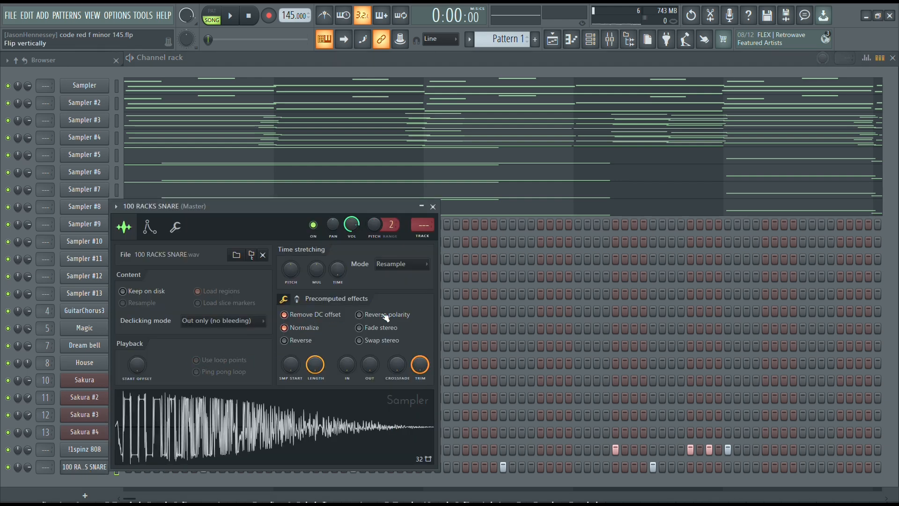
click(433, 206)
Duplicate the four 100 RACKS SNARE hits into bars 5–8 and slightly raise the velocity of all the hits.
right_click(108, 467)
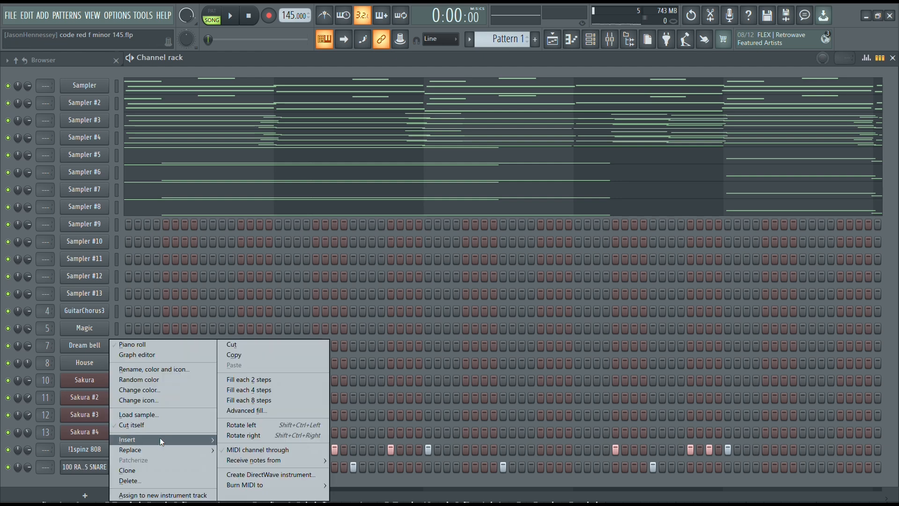
click(175, 347)
key(ctrl+a)
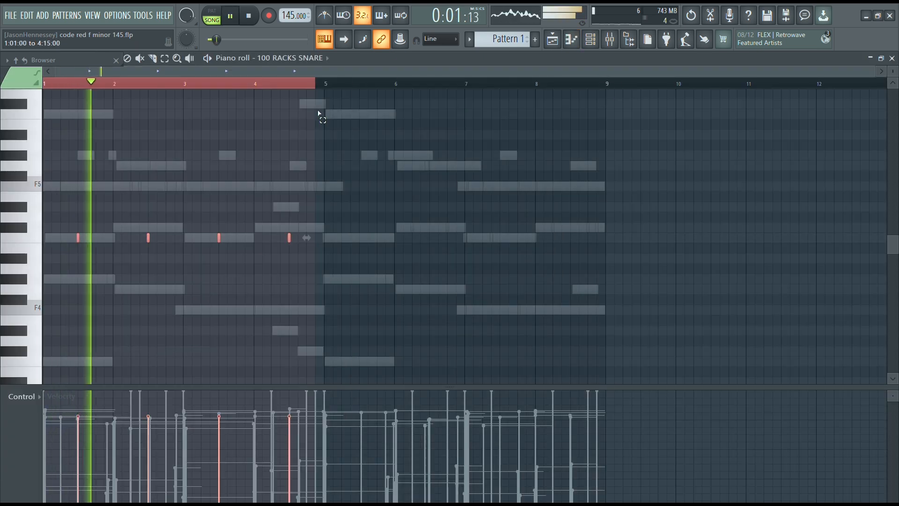
key(ctrl+b)
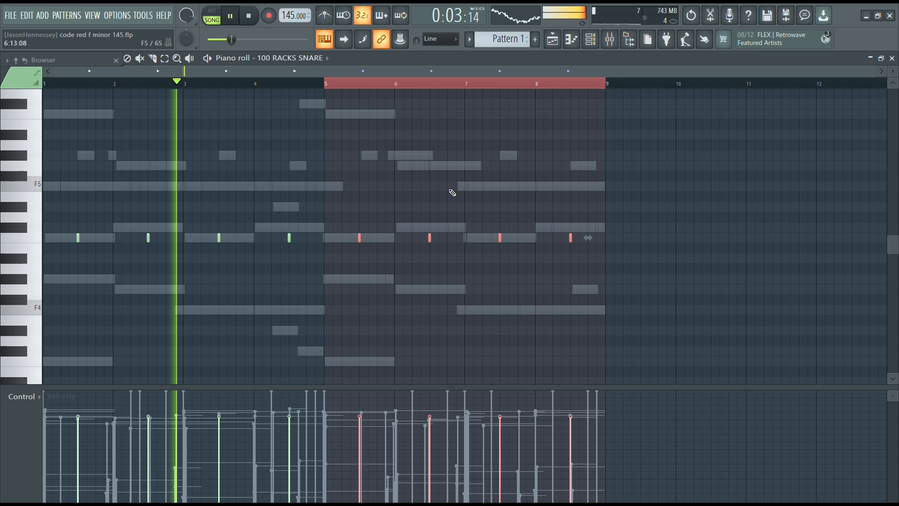
key(ctrl+a)
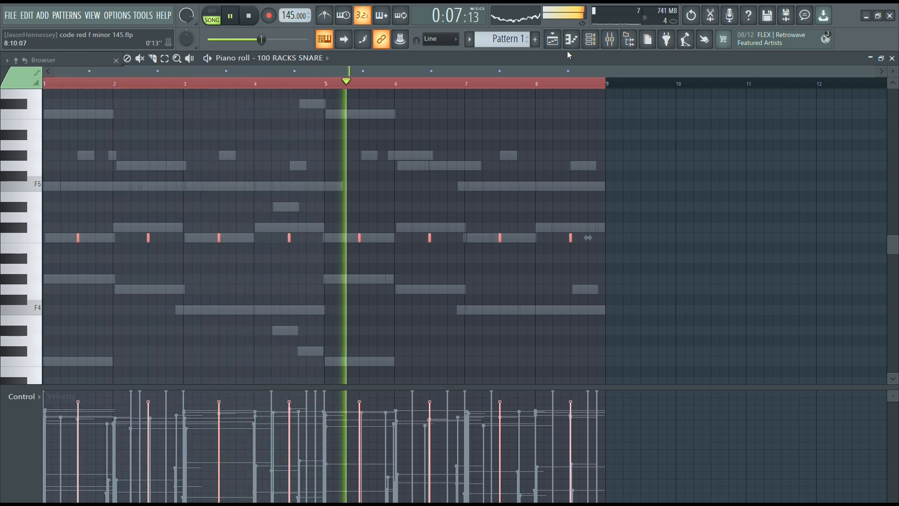
Add a 10 PACC SNARE channel with a hit at step 3 of bar 3, and duplicate it into bar 7.
click(592, 41)
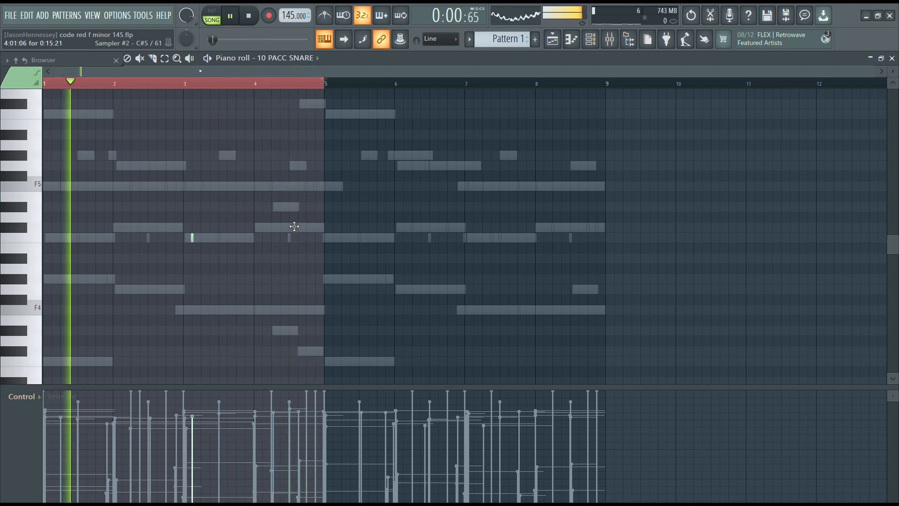
key(ctrl+b)
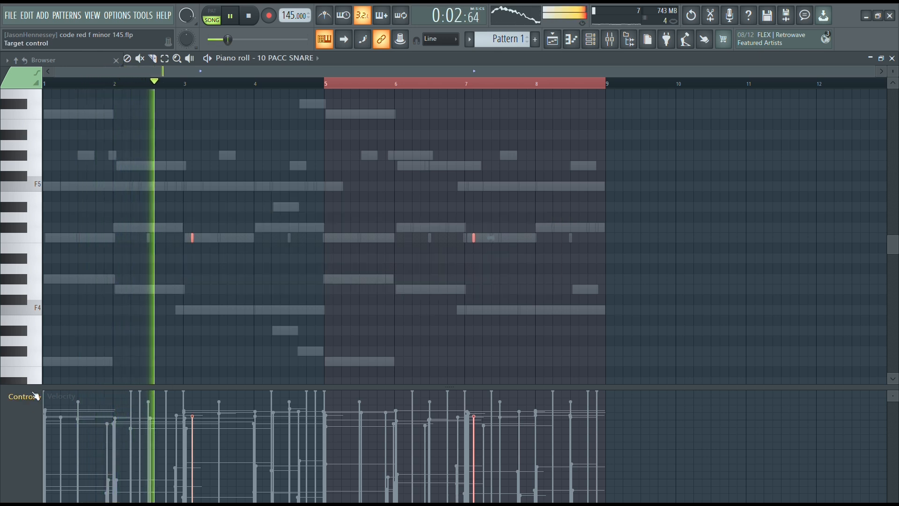
Pan the 10 PACC SNARE hit in bar 3 about 80% left and the one in bar 7 right, and return to the channel rack.
scroll(31, 398, up, 1)
drag(193, 490, 216, 491)
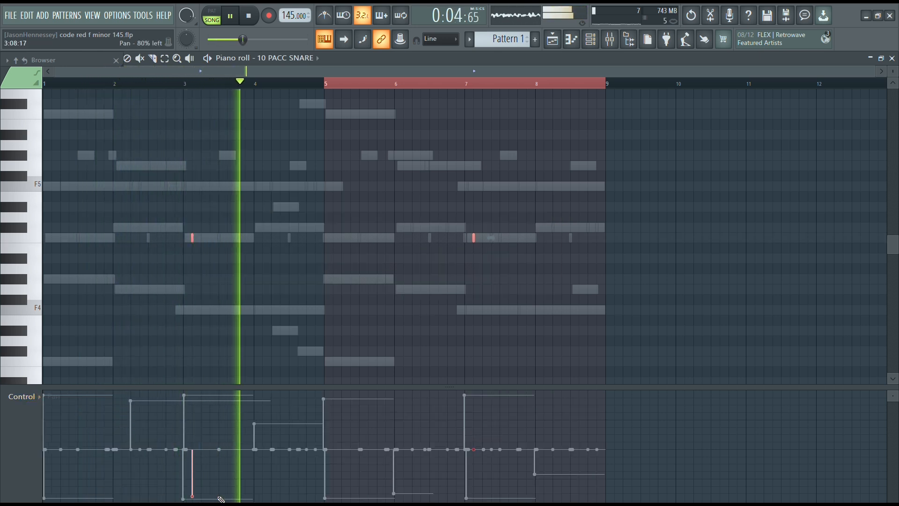
key(space)
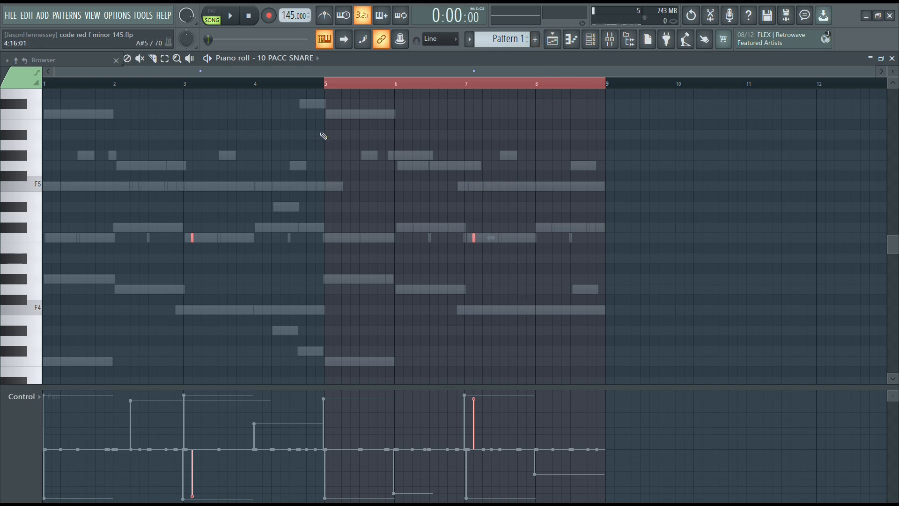
click(591, 42)
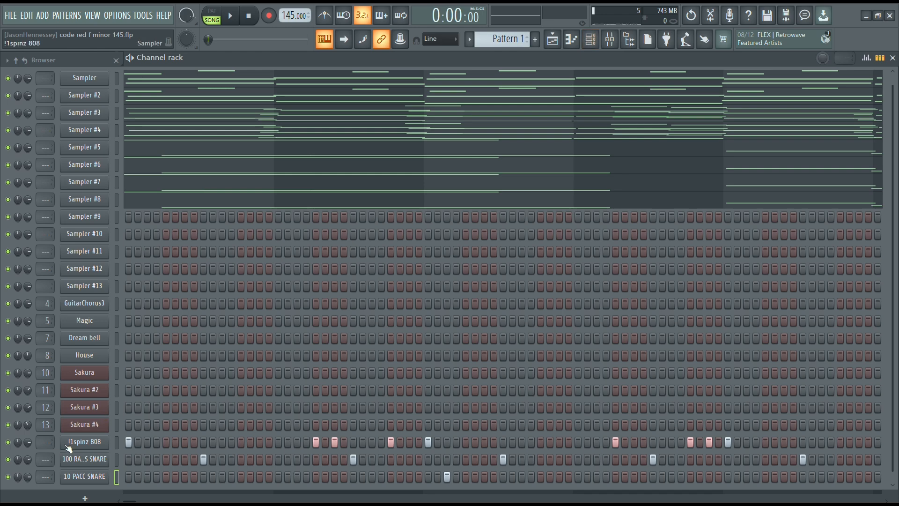
Review the 100 RACKS SNARE hits with all of them selected, and open the 10 PACC SNARE channel's piano roll.
right_click(87, 457)
click(158, 345)
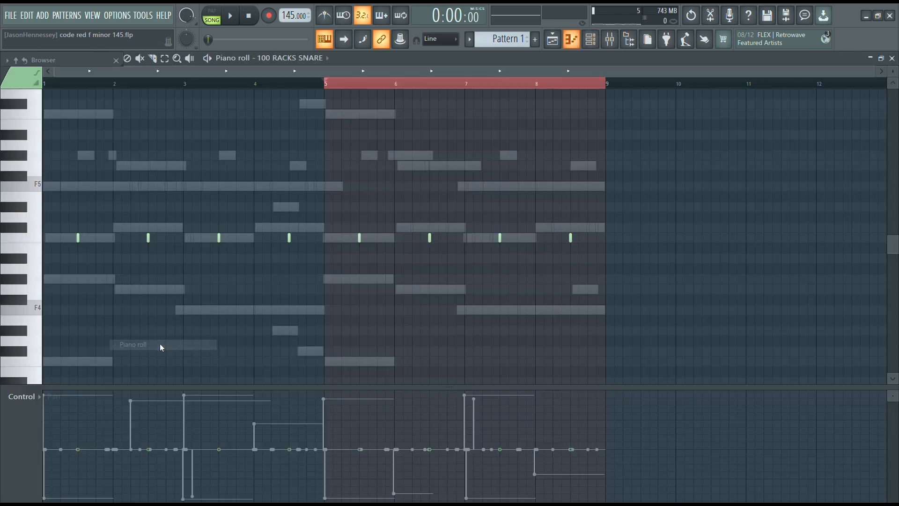
drag(651, 196, 9, 333)
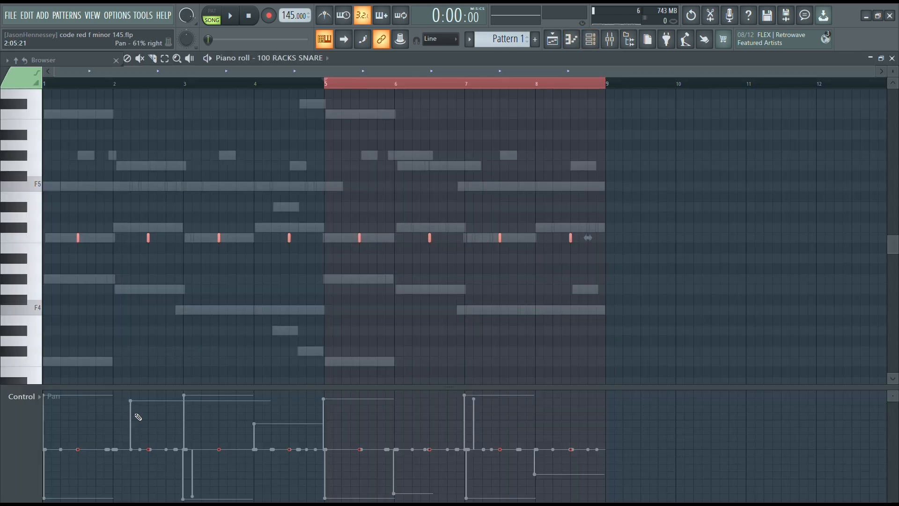
click(593, 41)
right_click(90, 477)
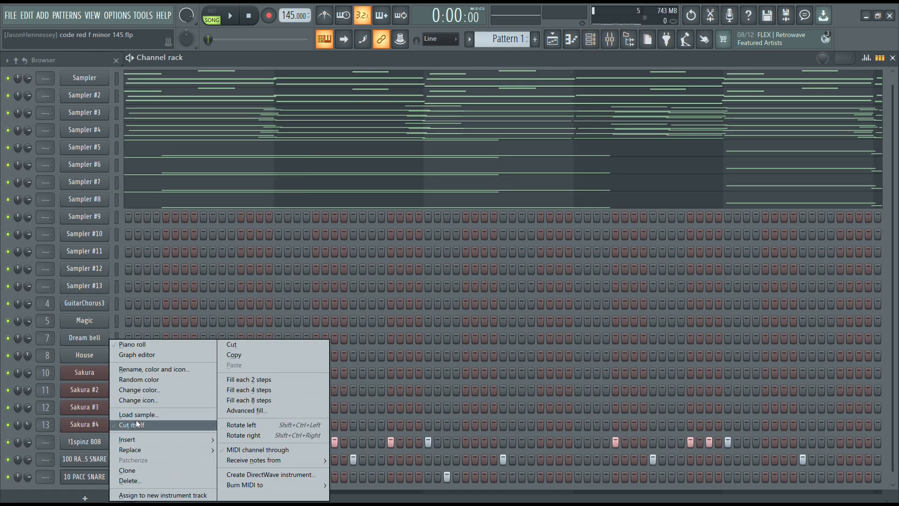
click(133, 346)
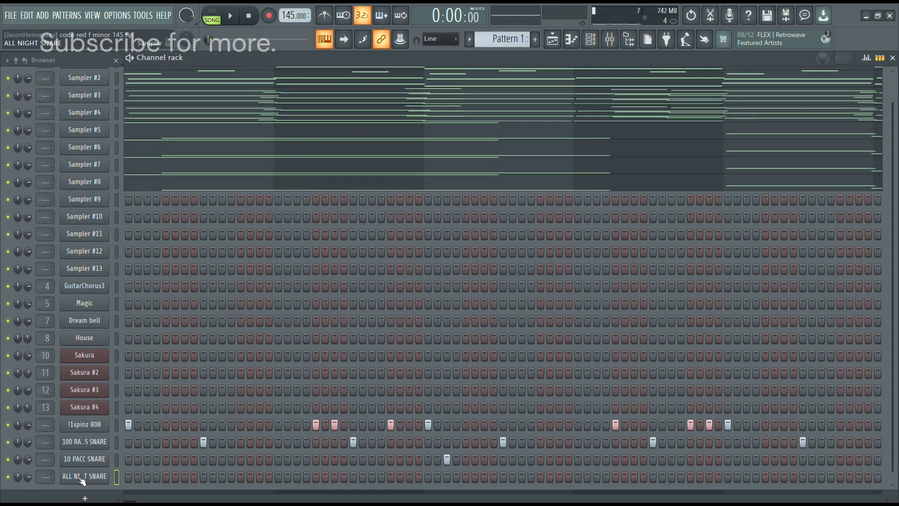
Place three triplet hits on the last beat of bars 1 and 5 for ALL NIGHT SNARE, panned alternately left and right.
right_click(82, 478)
click(122, 347)
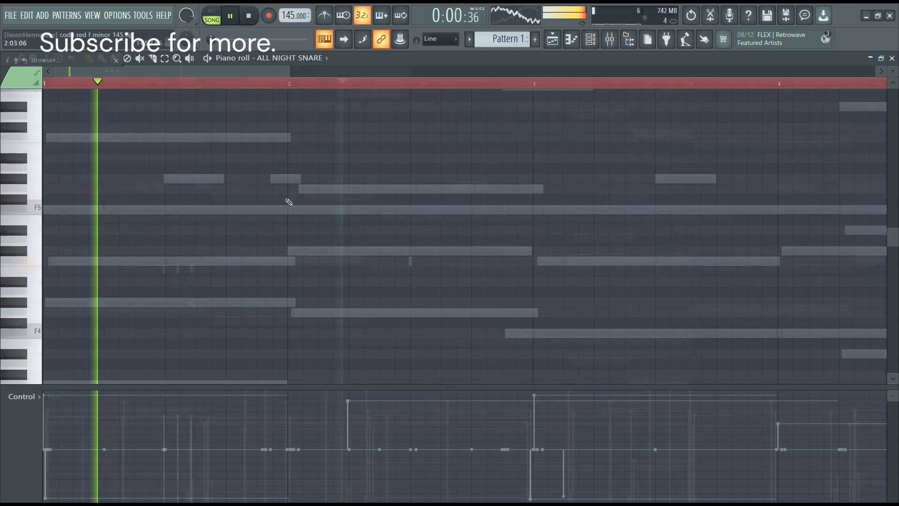
key(space)
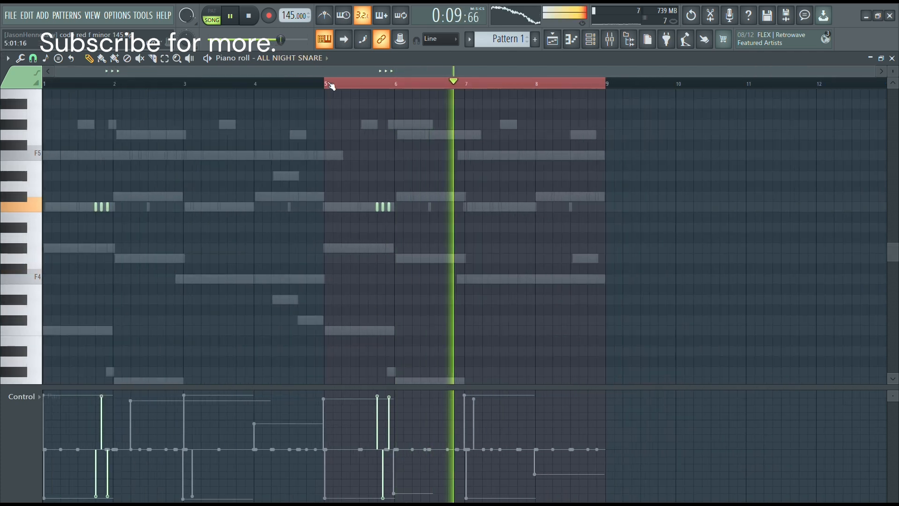
drag(332, 86, 47, 85)
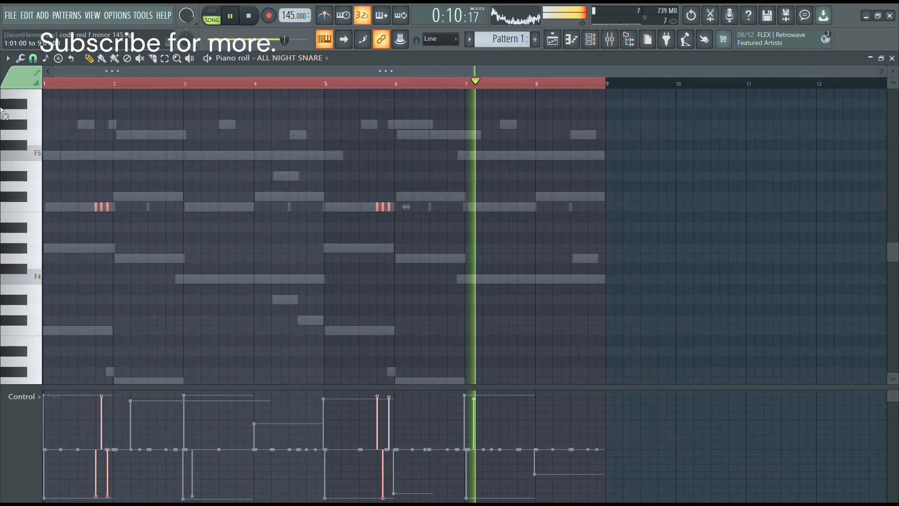
scroll(18, 404, down, 1)
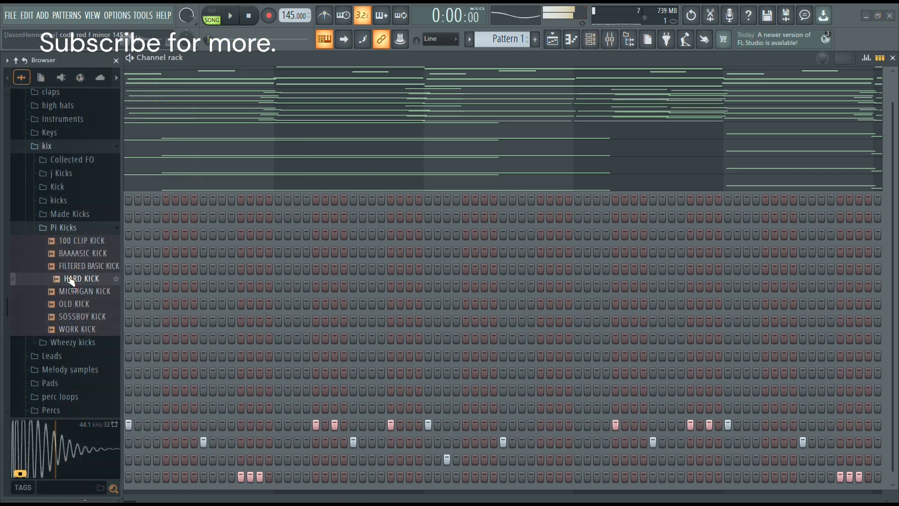
Load MICHIGAN KICK as a new channel above !1spinz 808, with hits at step 1 of bar 1 and step 13 of bar 2.
click(73, 291)
drag(73, 291, 74, 420)
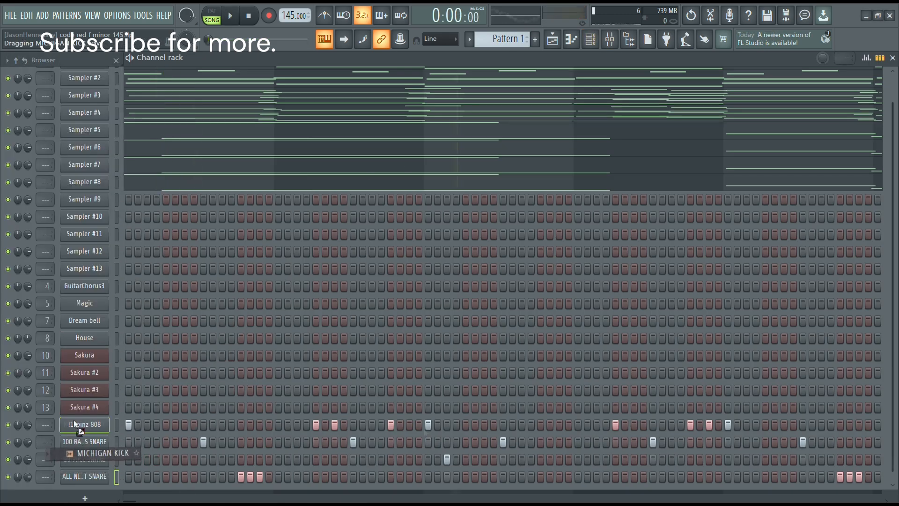
drag(74, 420, 76, 419)
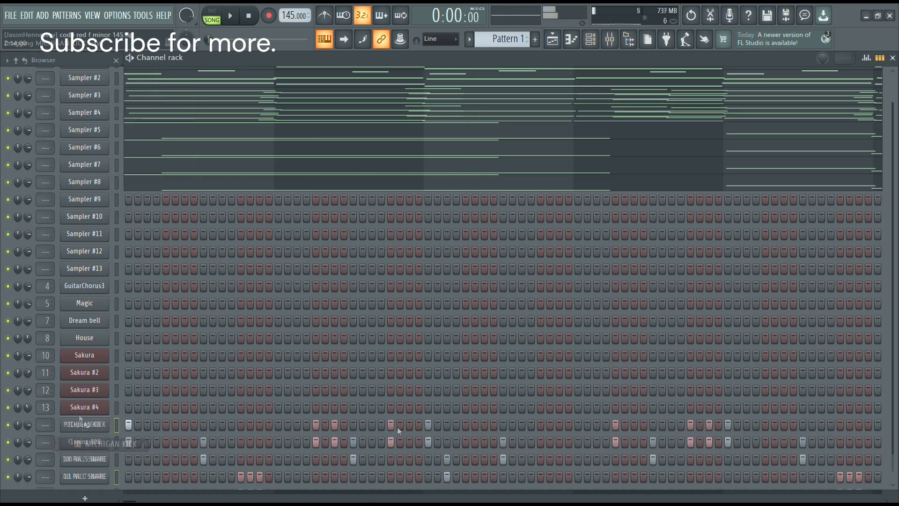
key(space)
click(395, 426)
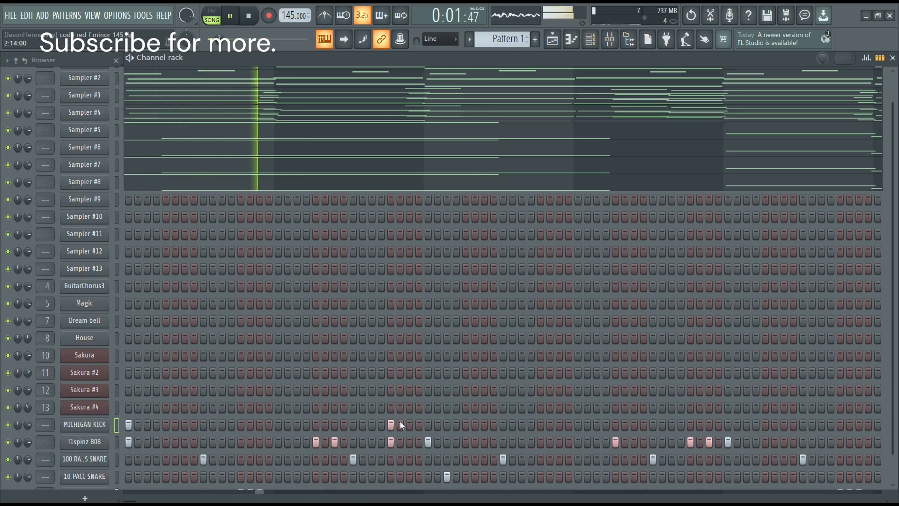
click(399, 424)
Duplicate the MICHIGAN KICK hits of bars 1–2 into bars 3–4 and all four into bars 5–8, and return to the channel rack.
right_click(88, 423)
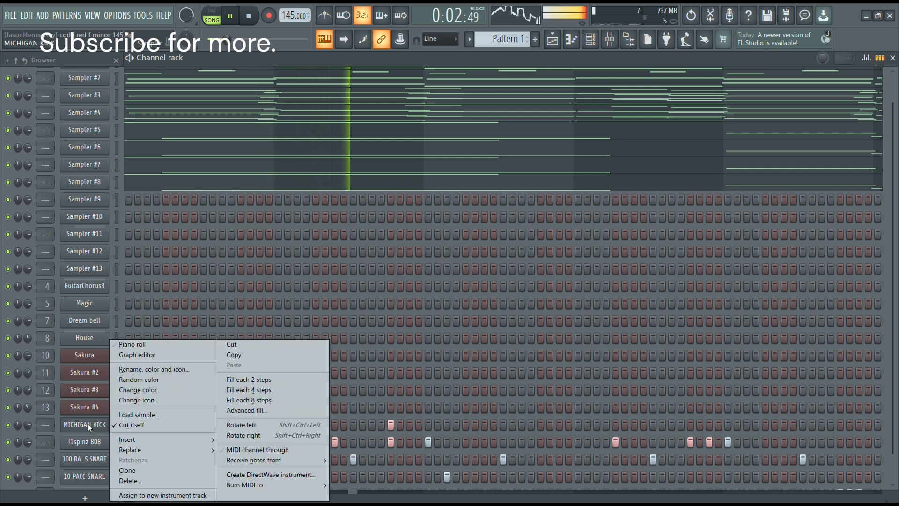
click(140, 344)
key(ctrl+a)
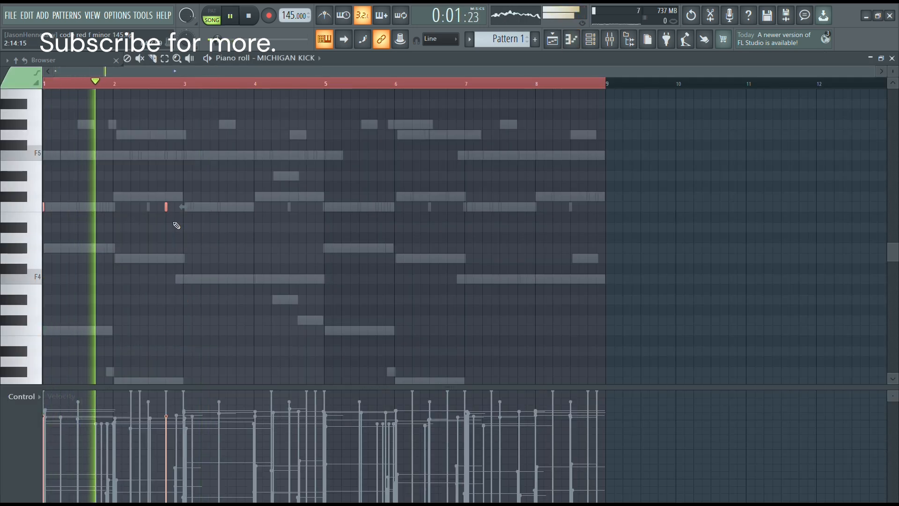
drag(165, 208, 304, 212)
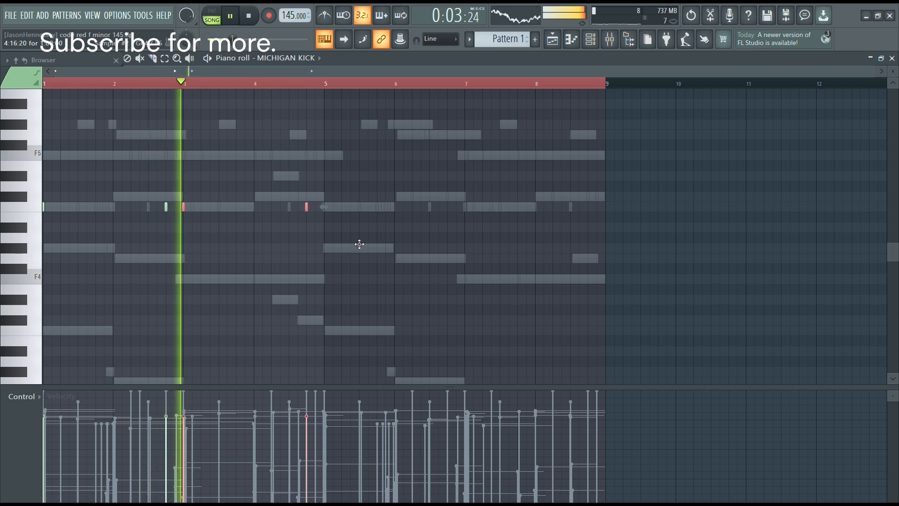
key(ctrl+a)
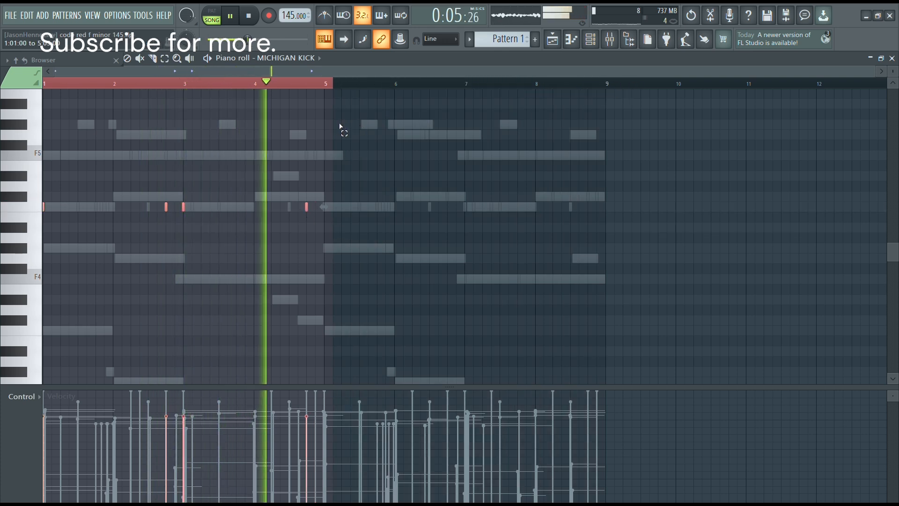
key(ctrl+b)
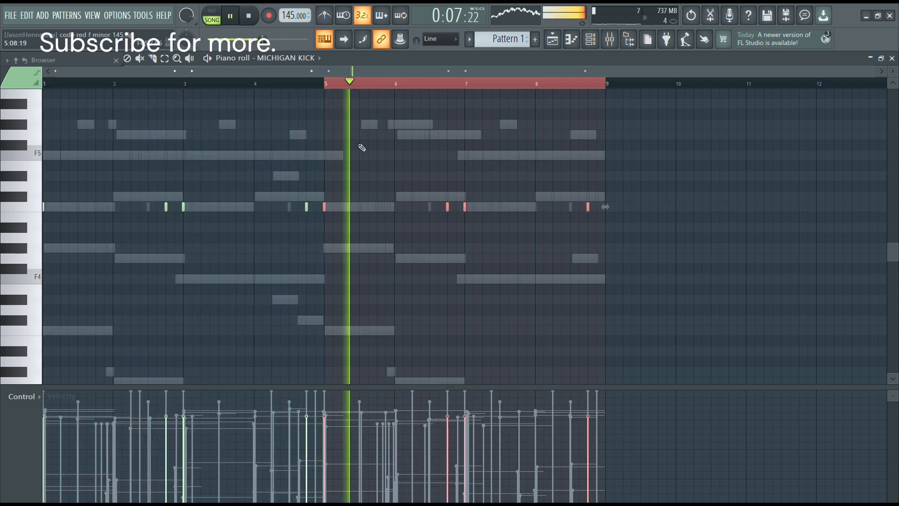
key(ctrl+a)
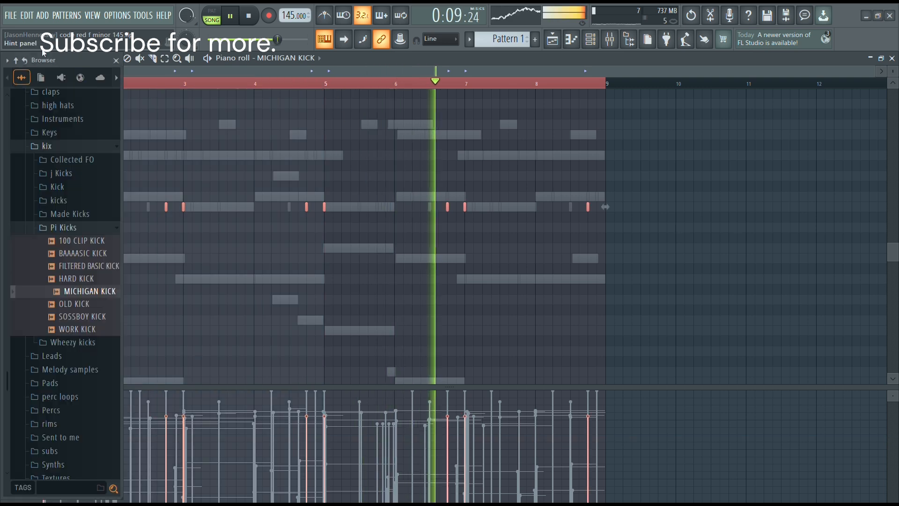
click(591, 40)
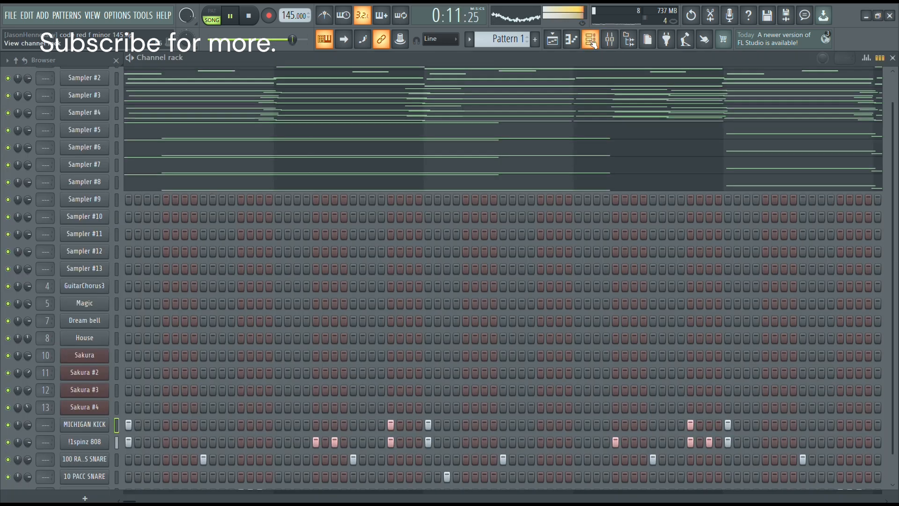
Mute all channels except MICHIGAN KICK and !1spinz 808, open the kick's sampler settings and listen to the two together.
key(space)
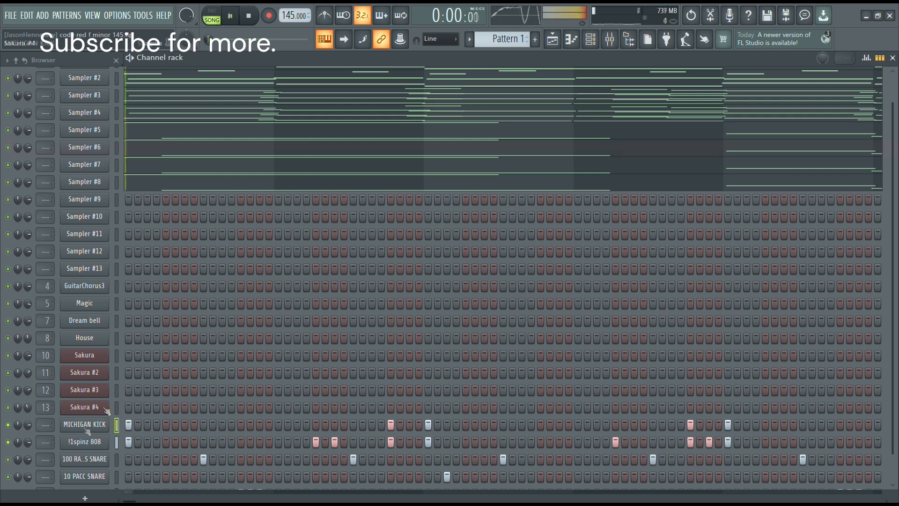
click(104, 425)
click(58, 154)
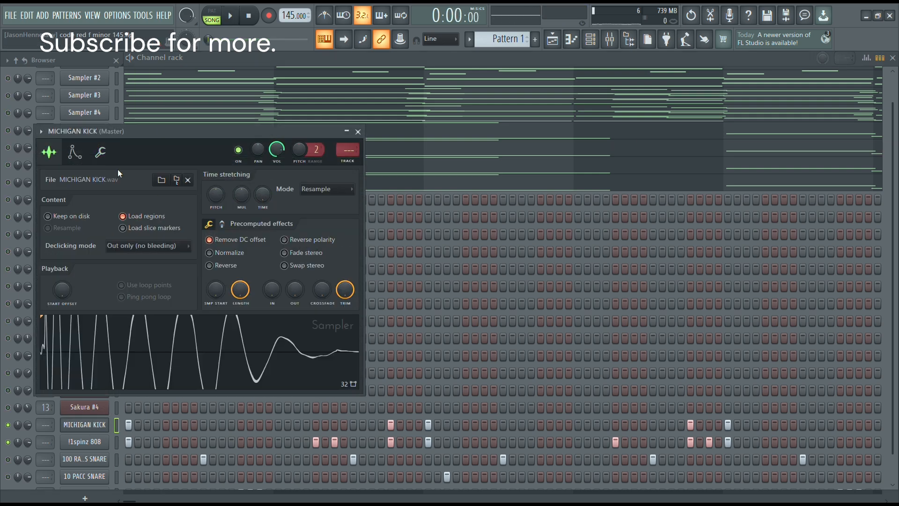
drag(217, 133, 419, 151)
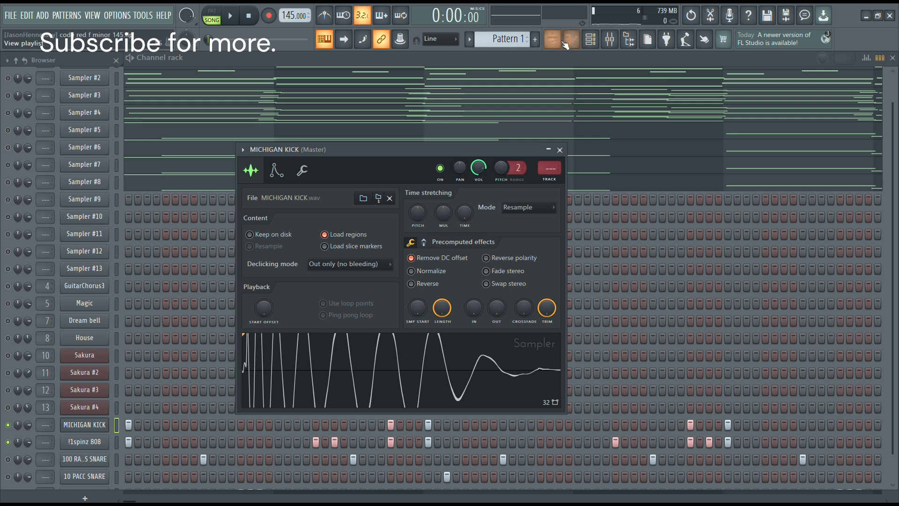
key(space)
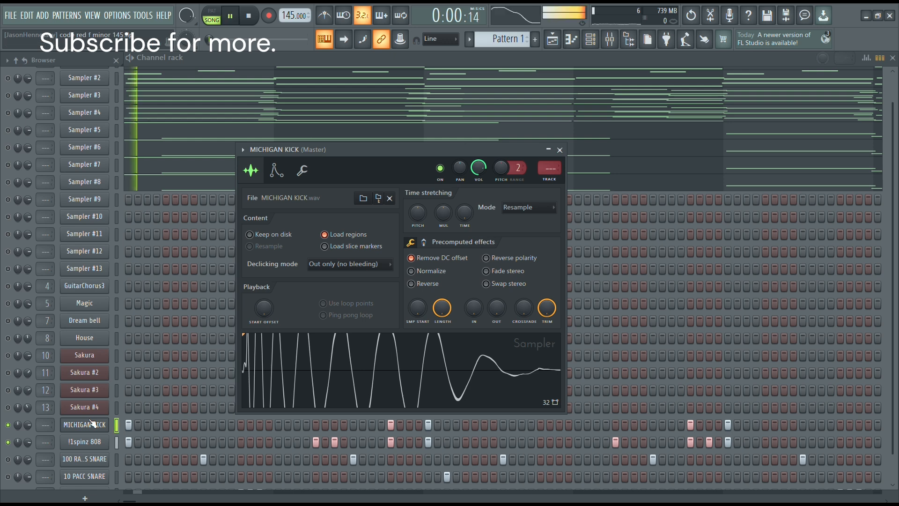
key(space)
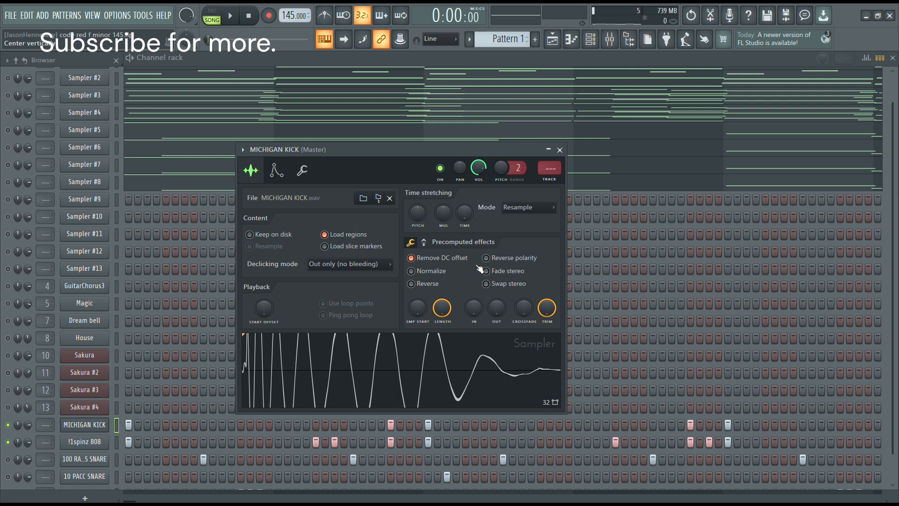
key(space)
key(space)
key(space)
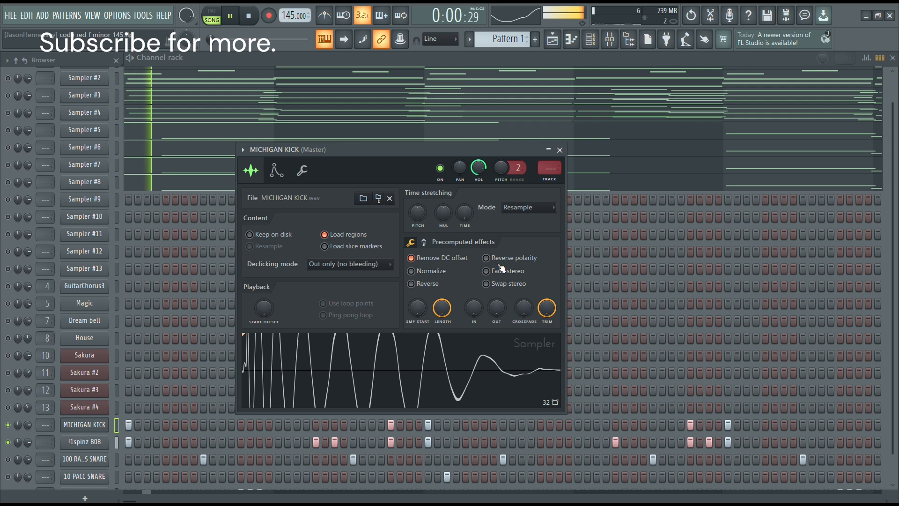
key(space)
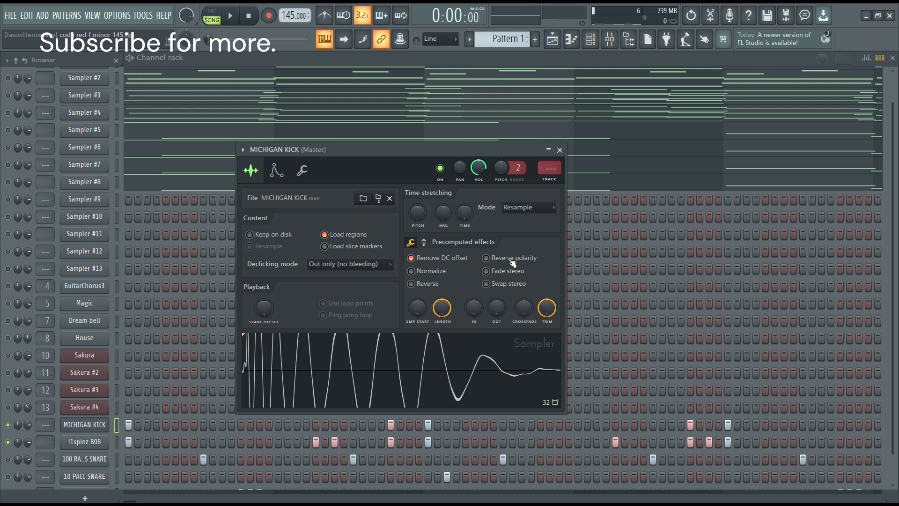
Compare the MICHIGAN KICK against the 808 with Reverse polarity on and off, and leave the option off.
click(512, 261)
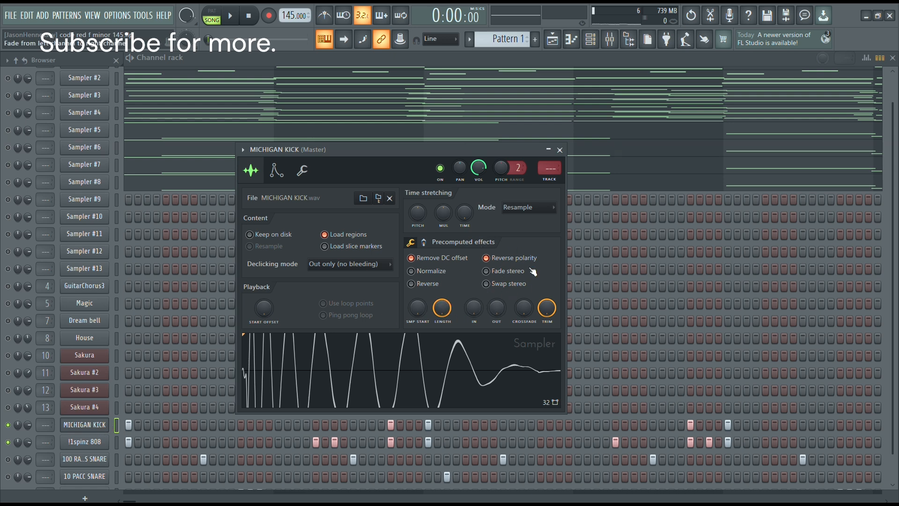
key(space)
click(519, 261)
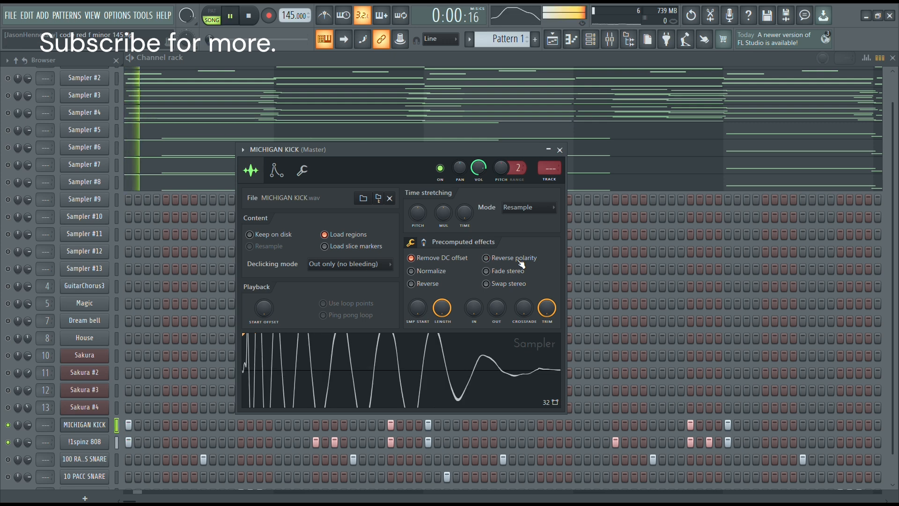
key(space)
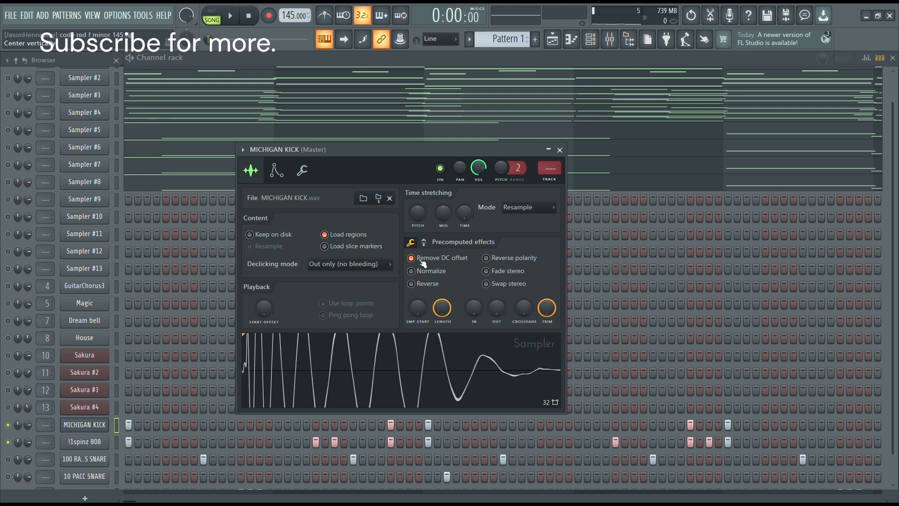
click(498, 261)
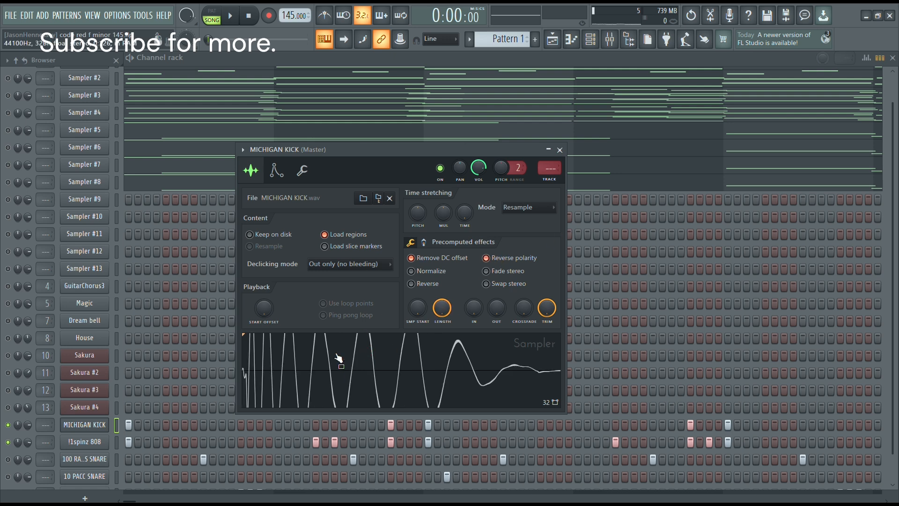
key(space)
key(space)
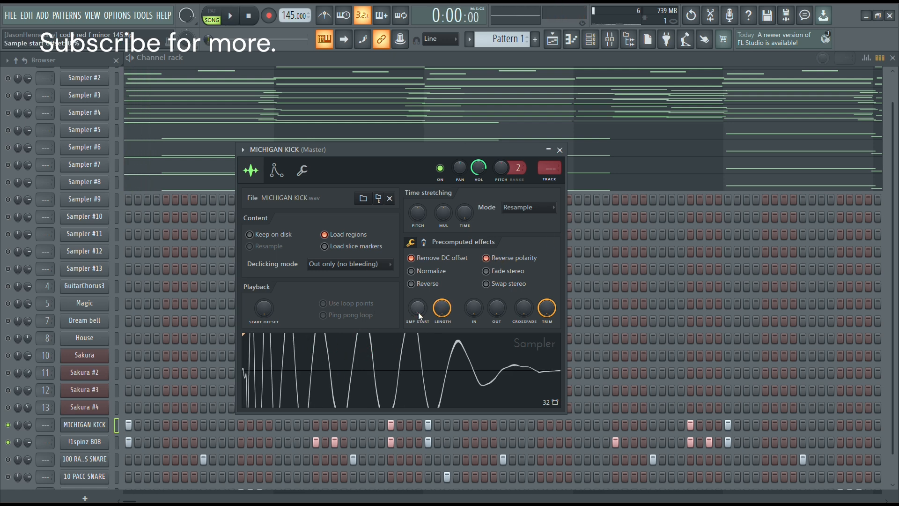
click(499, 263)
key(space)
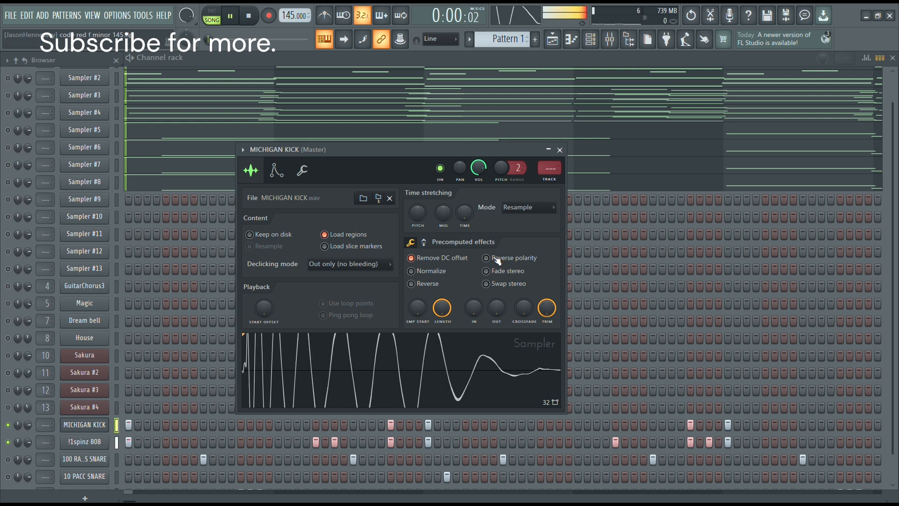
key(space)
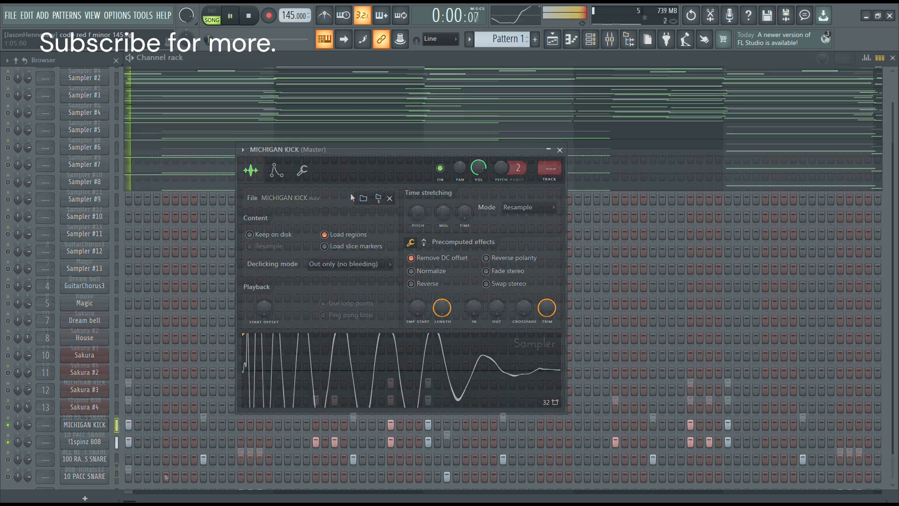
Add 808-HiHats12 hits at steps 5 and 9 of bar 1 and open that channel's piano roll.
click(168, 472)
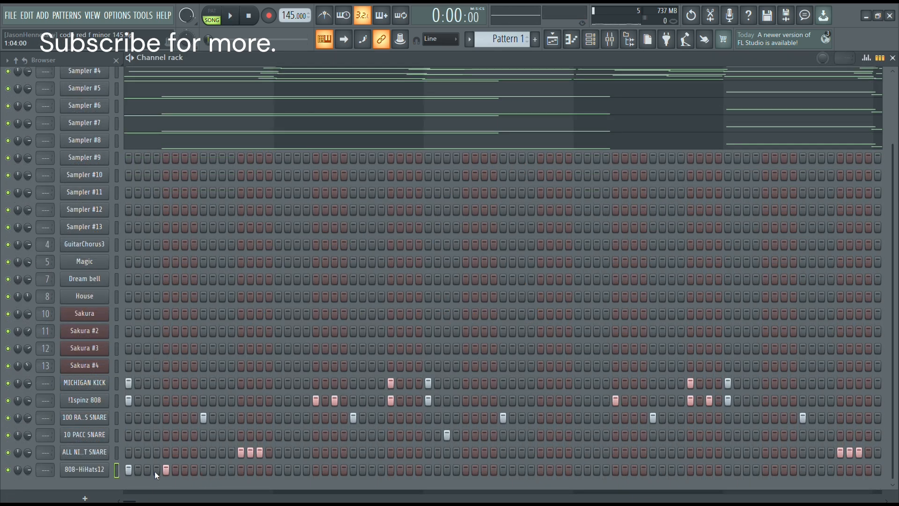
click(204, 470)
right_click(89, 471)
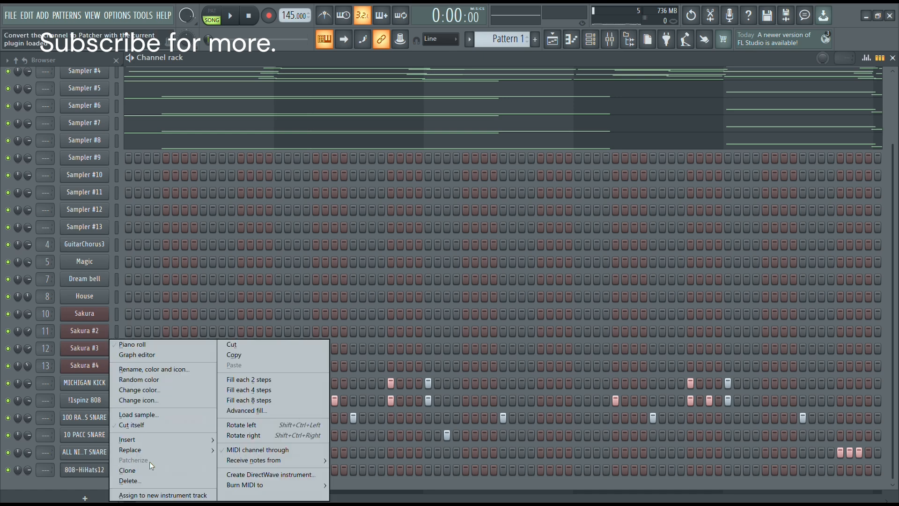
click(148, 346)
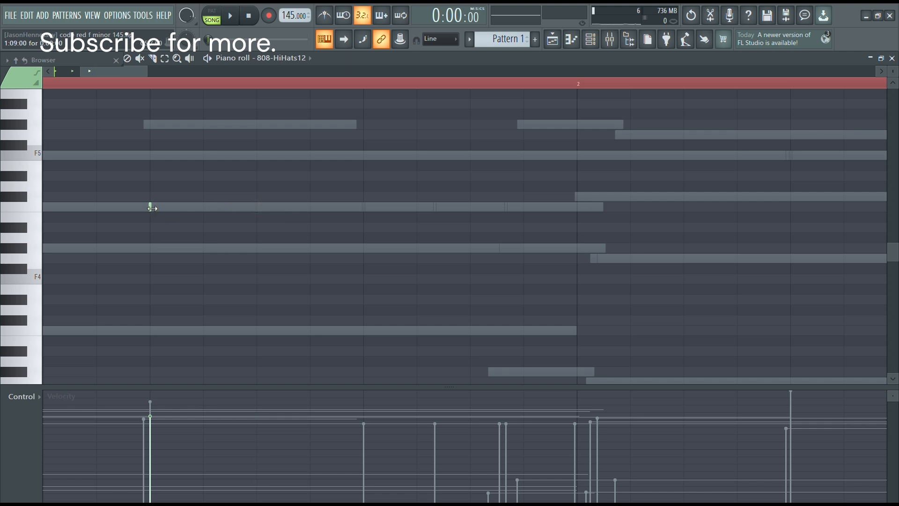
Lengthen the hi-hat note at step 9 to two steps and chop it into four equal half-step notes.
key(ctrl+a)
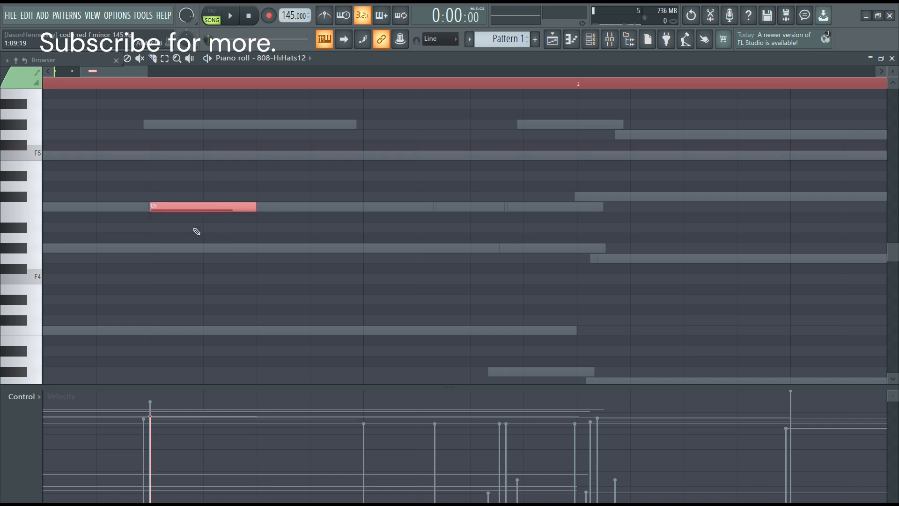
key(alt+u)
click(501, 334)
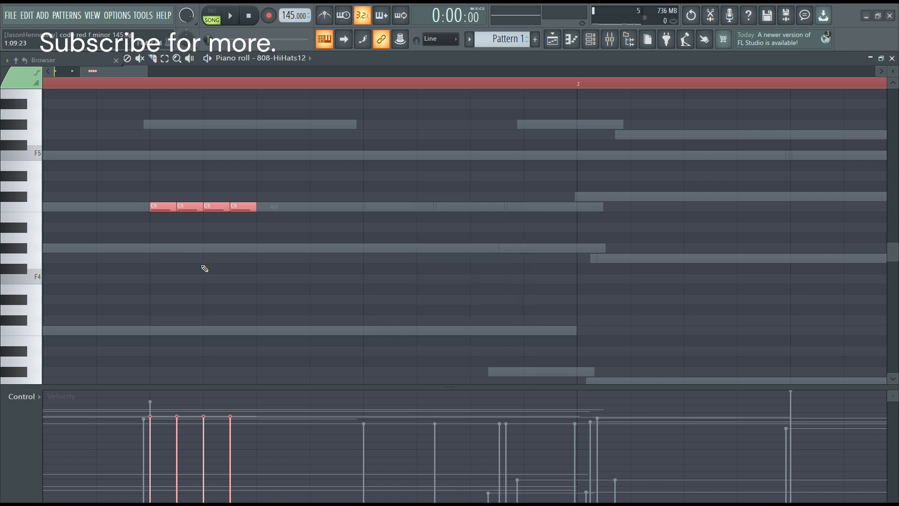
Lower the second, third and fourth chopped hi-hat notes to B4, A#4 and A4, with velocities falling from note to note.
drag(305, 150, 186, 249)
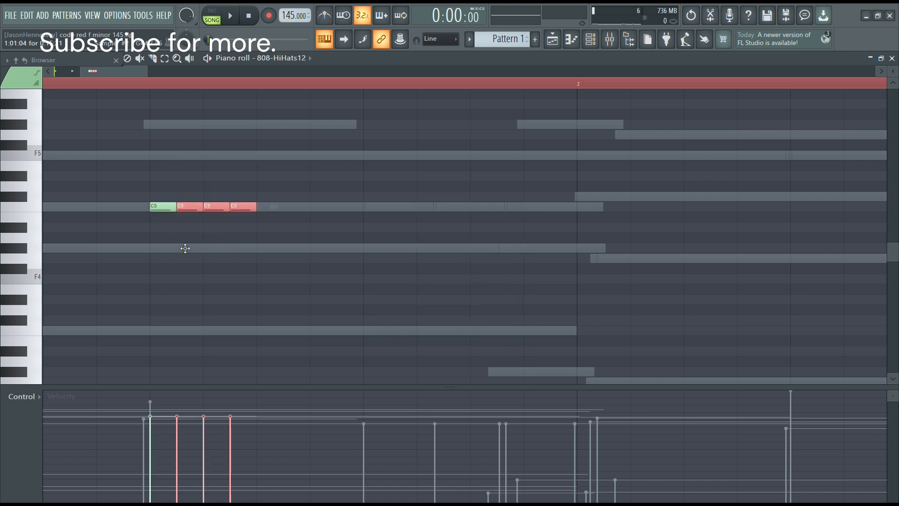
key(Down)
drag(265, 192, 226, 247)
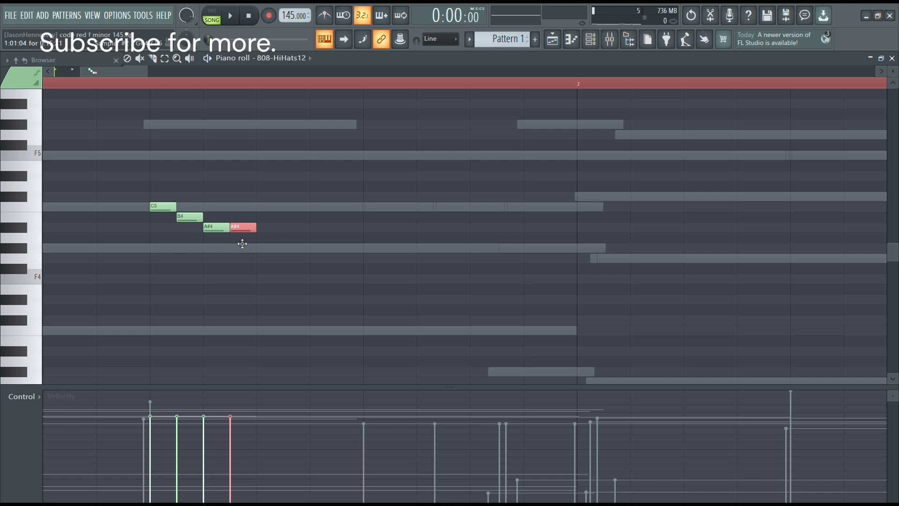
drag(282, 168, 43, 341)
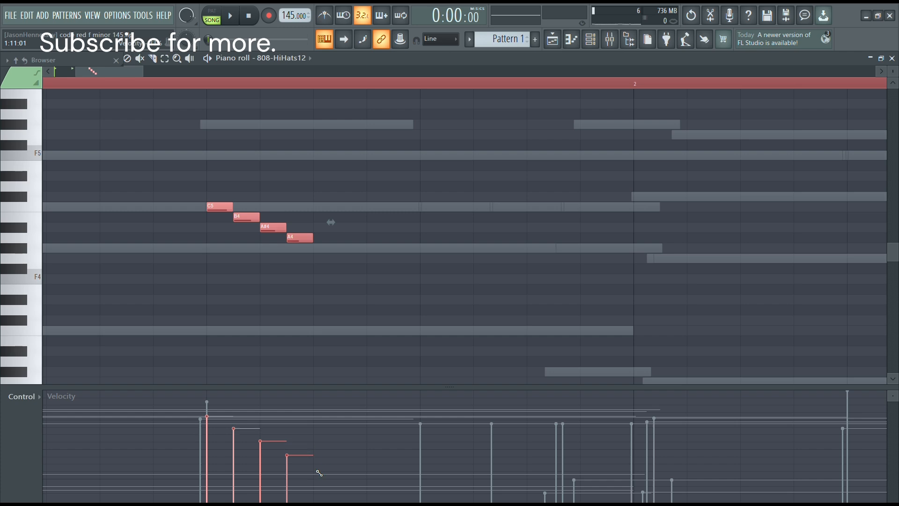
Select the descending four-note hi-hat rolls in bars 1, 3, 5 and 7, and return to the channel rack.
scroll(402, 209, down, 5)
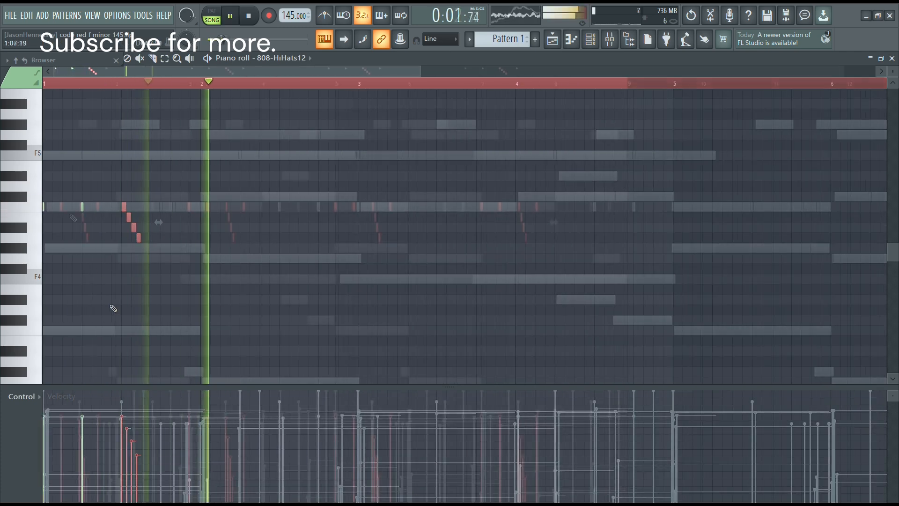
drag(74, 206, 89, 253)
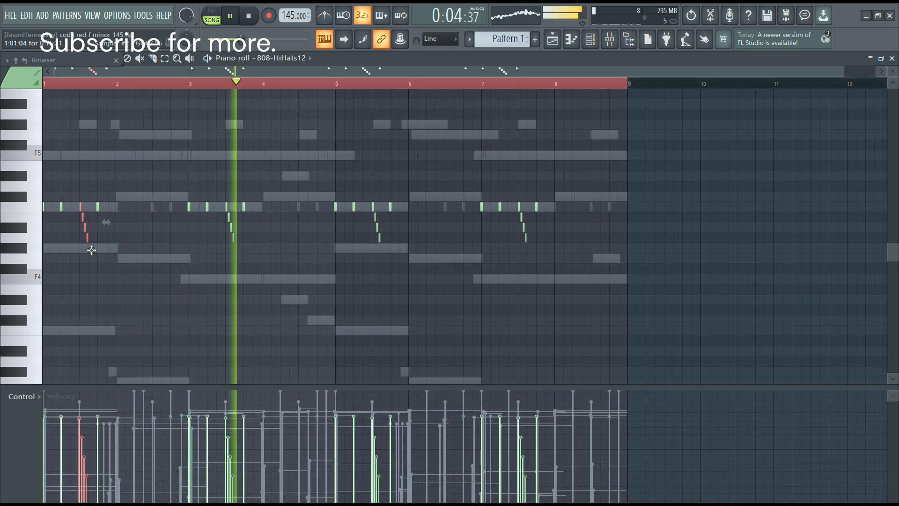
drag(223, 204, 245, 254)
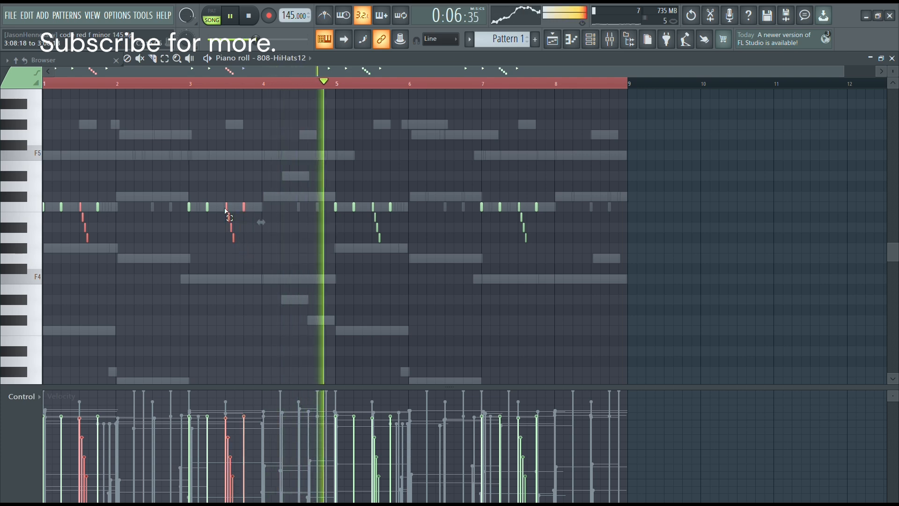
drag(226, 203, 225, 249)
drag(90, 203, 76, 255)
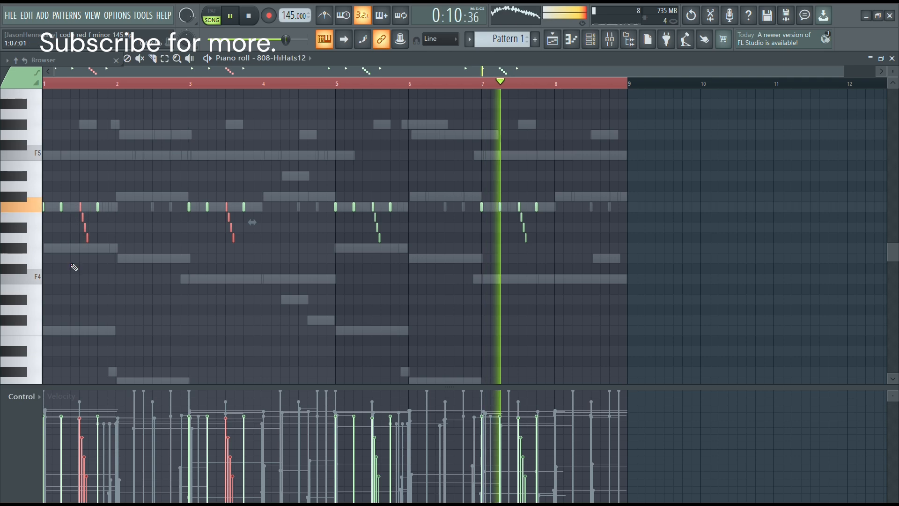
drag(372, 202, 381, 250)
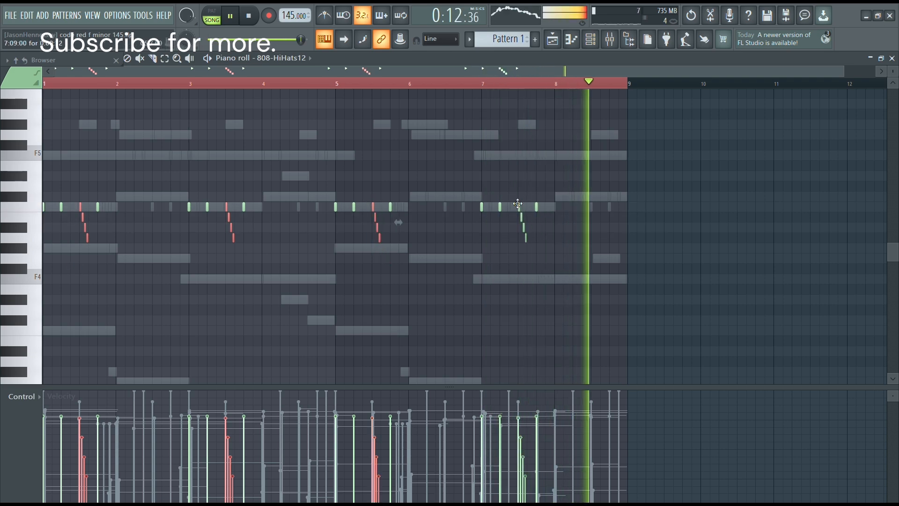
drag(519, 203, 532, 261)
drag(532, 260, 534, 262)
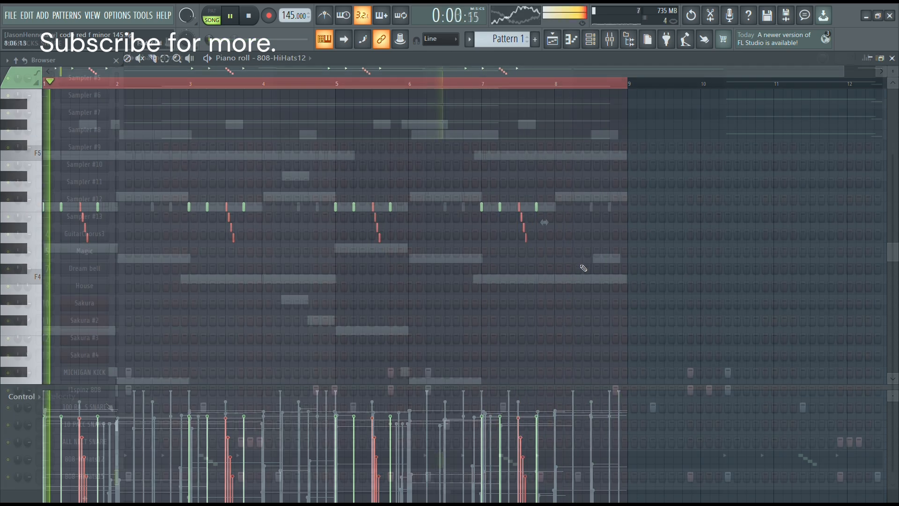
key(F6)
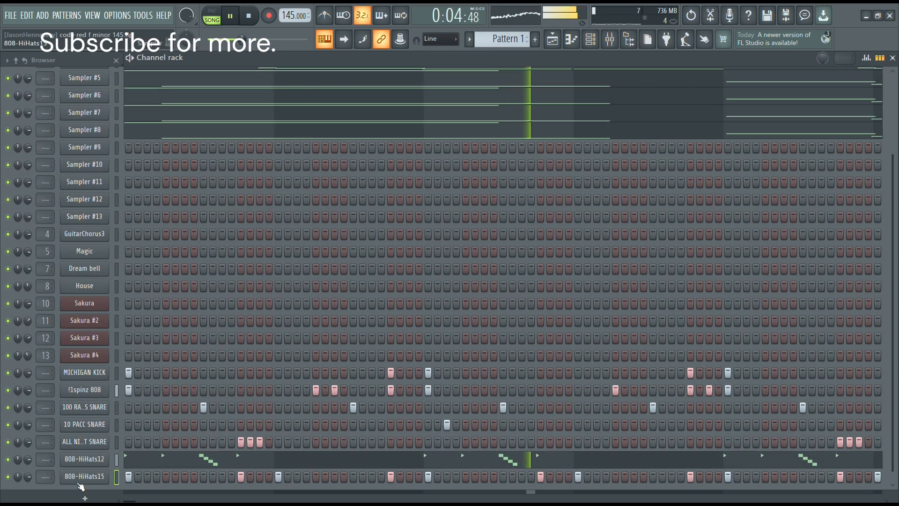
Turn on Reverse polarity, Normalize and Remove DC offset for the 808-HiHats15 sample, listen to it and close its settings.
click(90, 477)
click(358, 268)
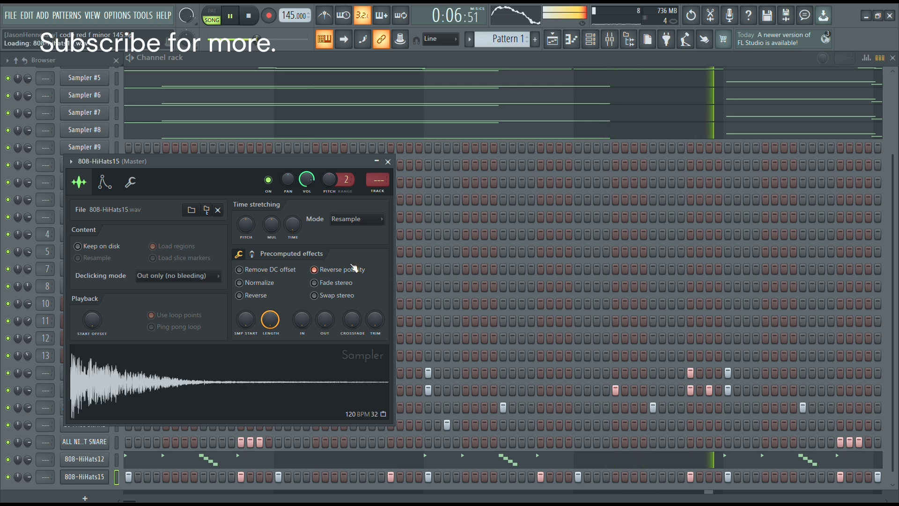
click(259, 282)
click(262, 269)
key(space)
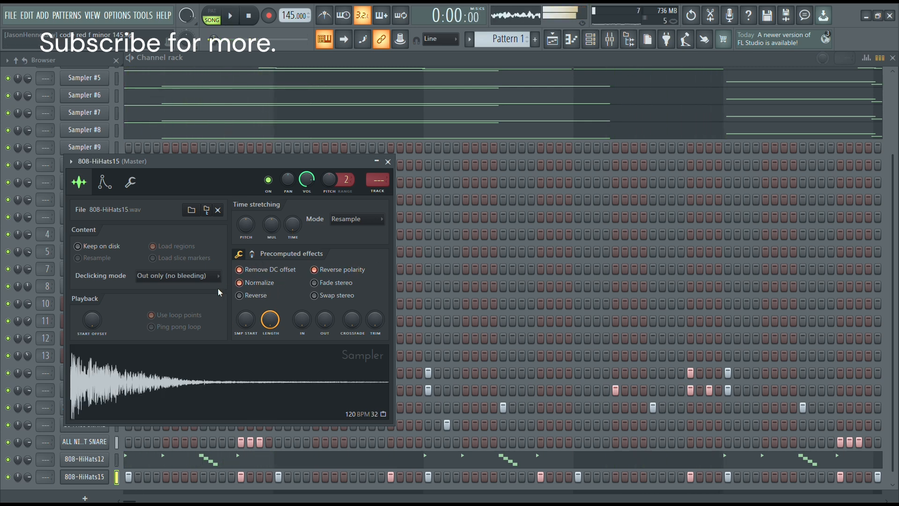
click(388, 161)
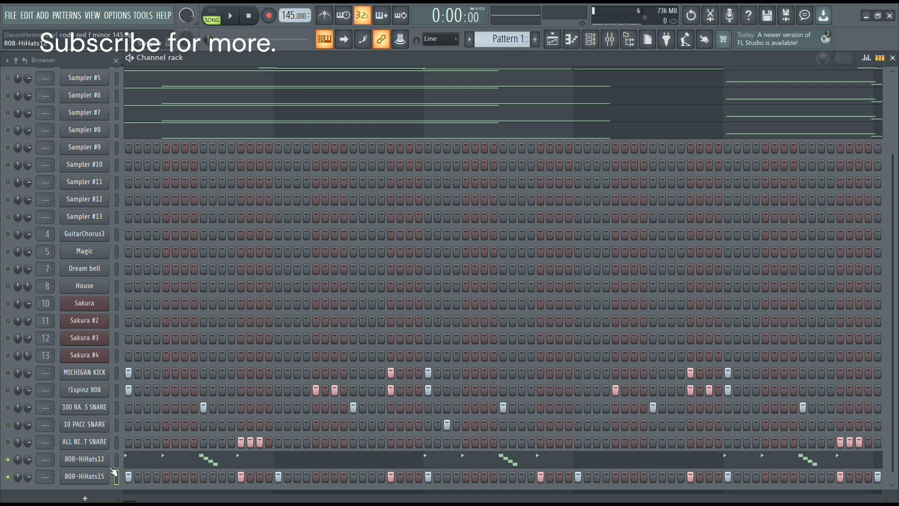
Compare 808-HiHats15 against 808-HiHats12 with Reverse polarity on and off, leave the option on and close the settings.
key(space)
click(100, 478)
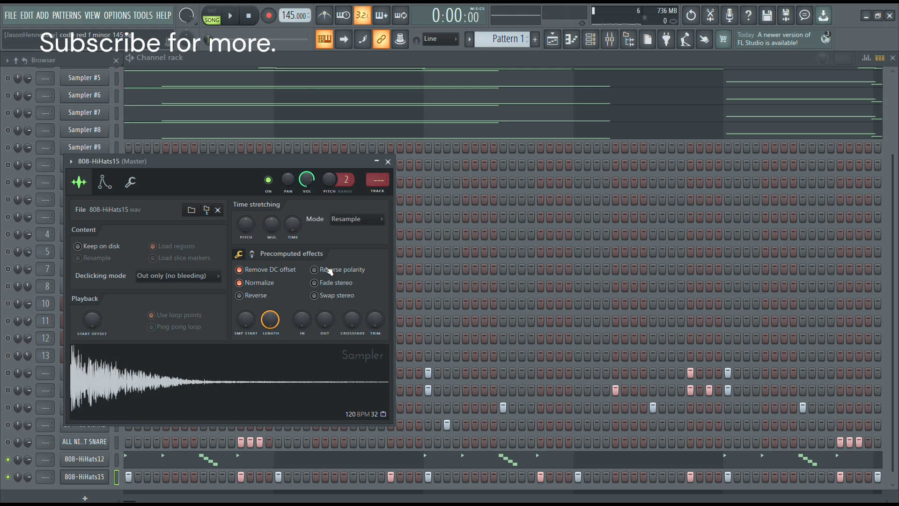
key(space)
click(330, 271)
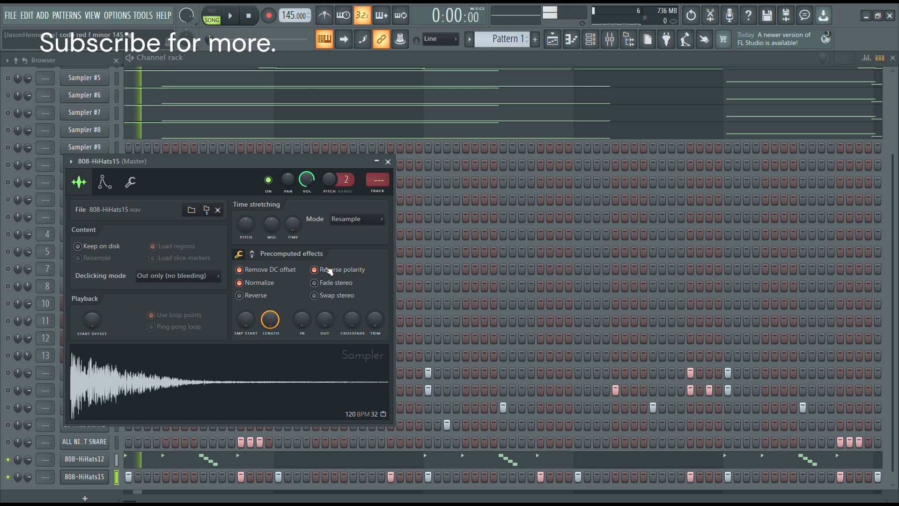
key(space)
click(330, 271)
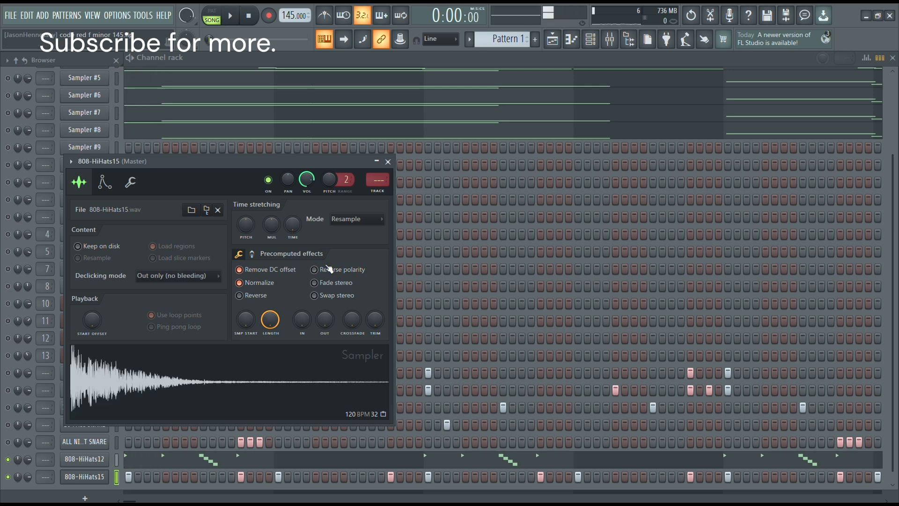
click(330, 269)
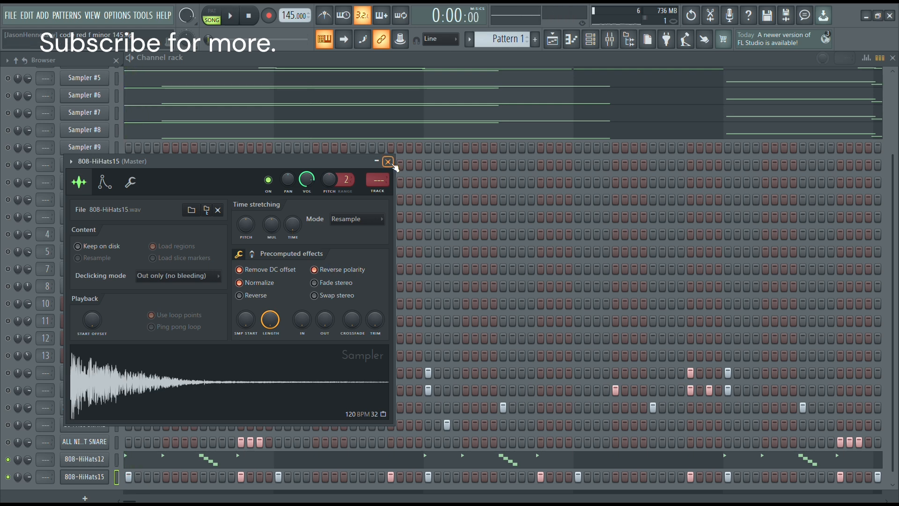
click(389, 163)
Listen to the 808-HiHats15 notes in the piano roll and return to the channel rack.
key(space)
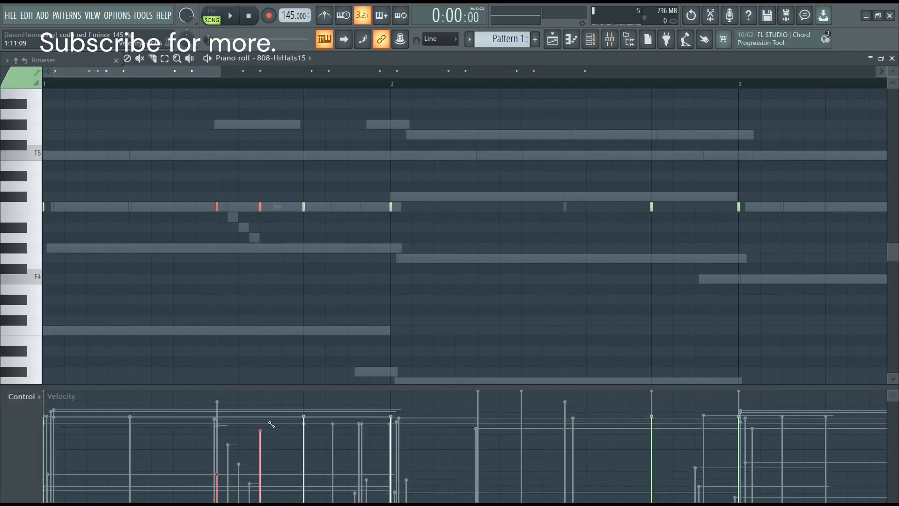
key(space)
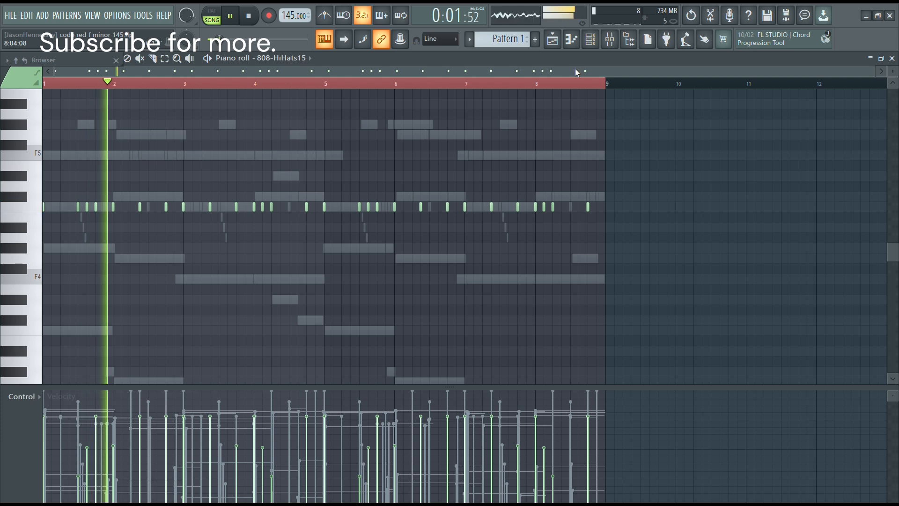
click(592, 39)
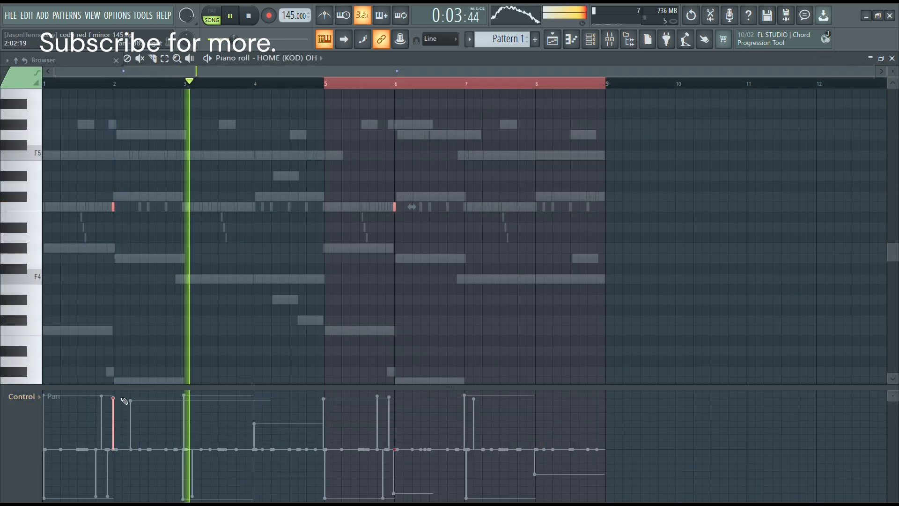
Pan the HOME (KOD) OH note at bar 2 fully left and the one at bar 6 strongly right.
click(394, 483)
click(395, 401)
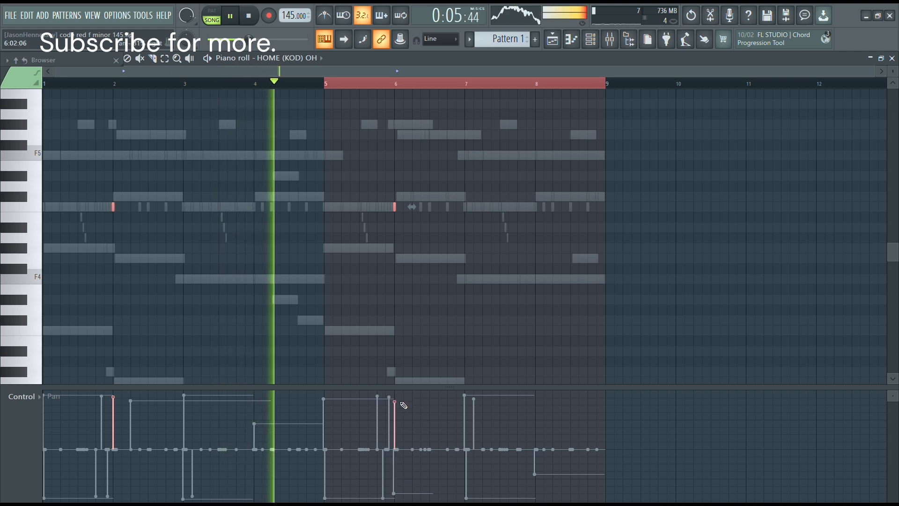
click(113, 482)
drag(114, 481, 114, 498)
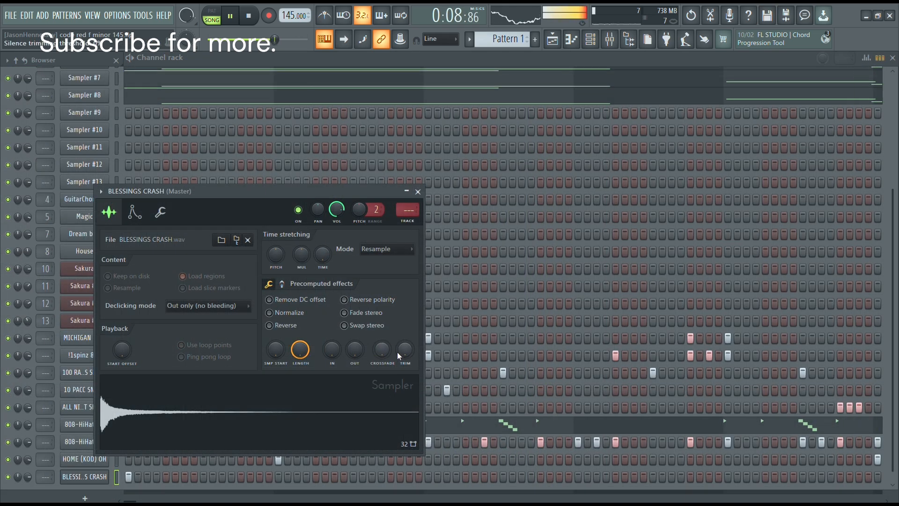
Raise the Trim of the BLESSINGS CRASH sample with Remove DC offset on, close its settings and stop playback.
drag(399, 356, 399, 346)
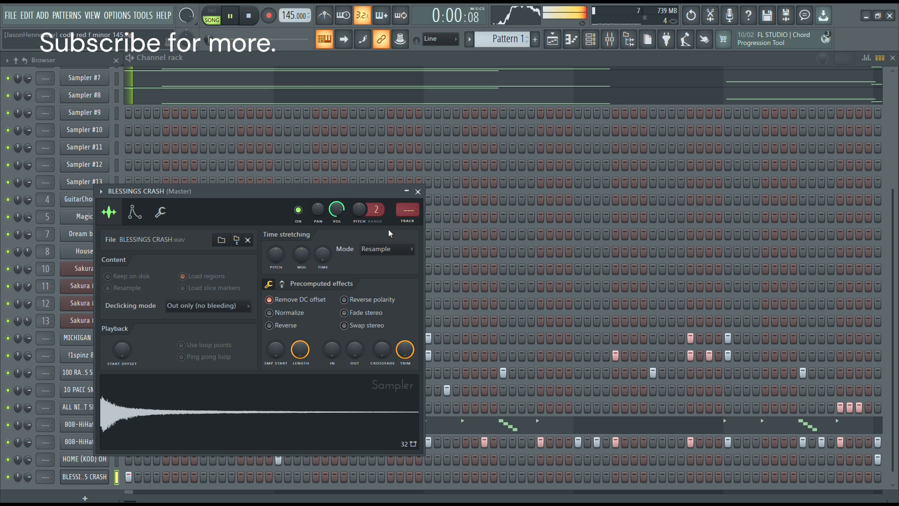
click(107, 480)
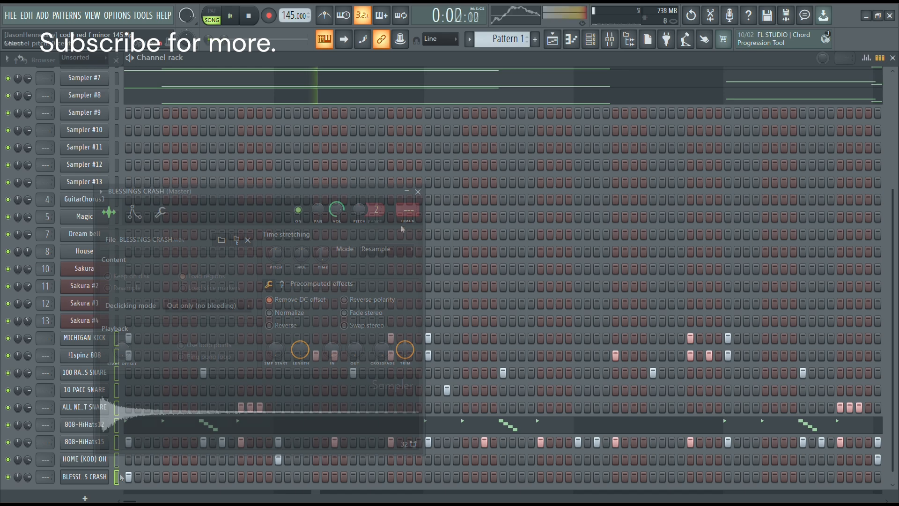
key(space)
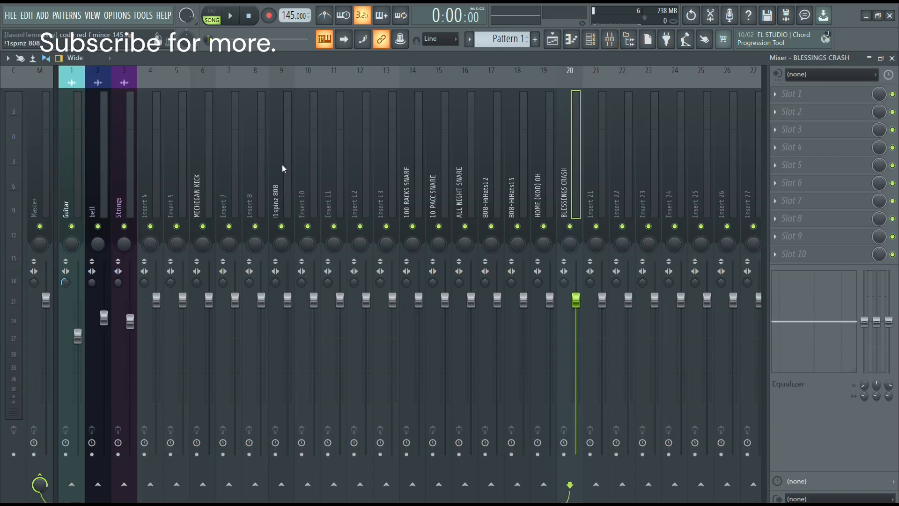
Move the MICHIGAN KICK mixer track next to !1spinz 808 and select the tracks from 100 RACKS SNARE to BLESSINGS CRASH.
key(space)
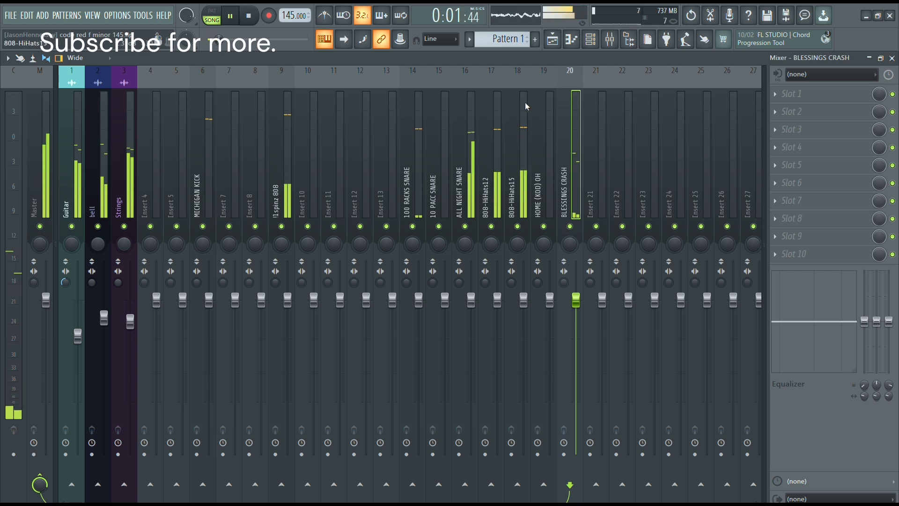
key(space)
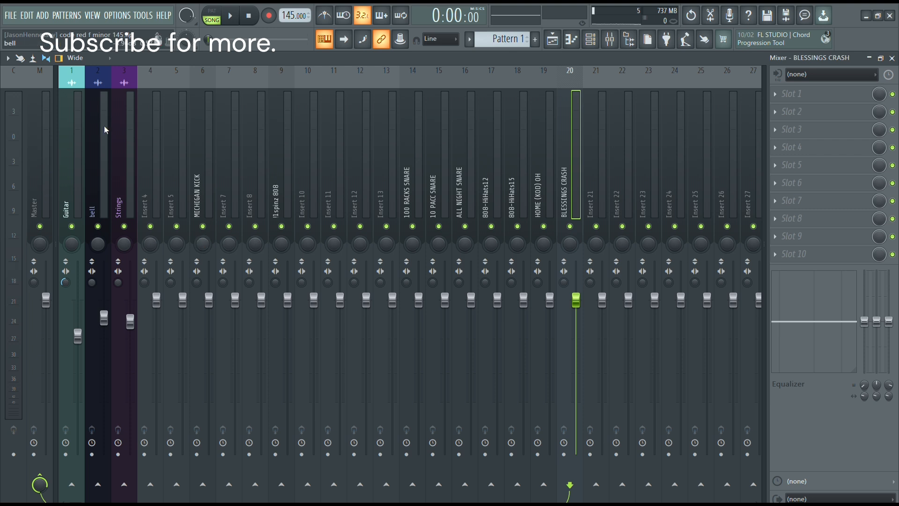
click(192, 192)
key(alt+Right)
key(alt+Right)
key(alt+Right)
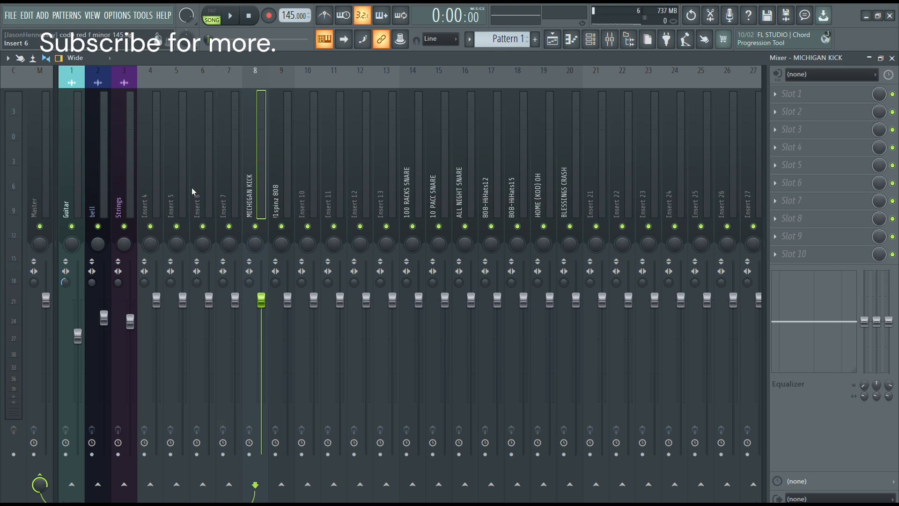
drag(412, 210, 574, 211)
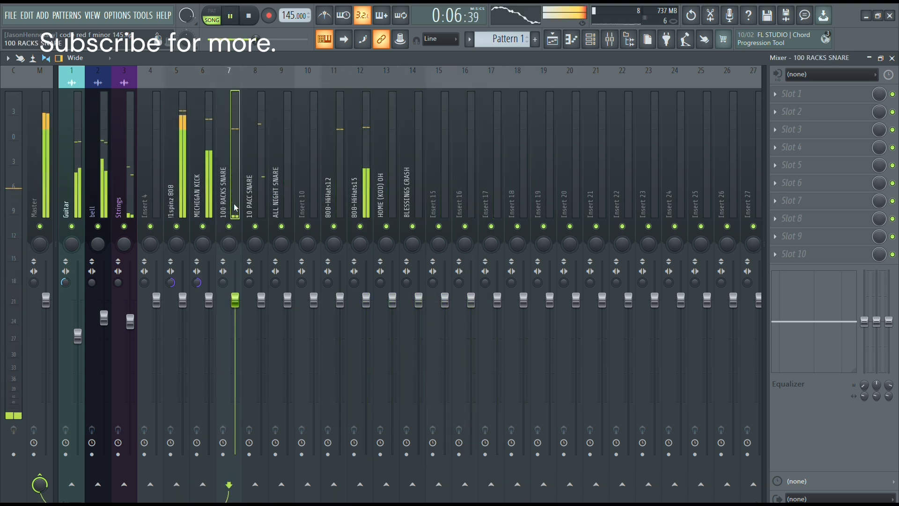
Route the 100 RACKS, 10 PACC and ALL NIGHT snare tracks to Insert 10 only.
right_click(307, 484)
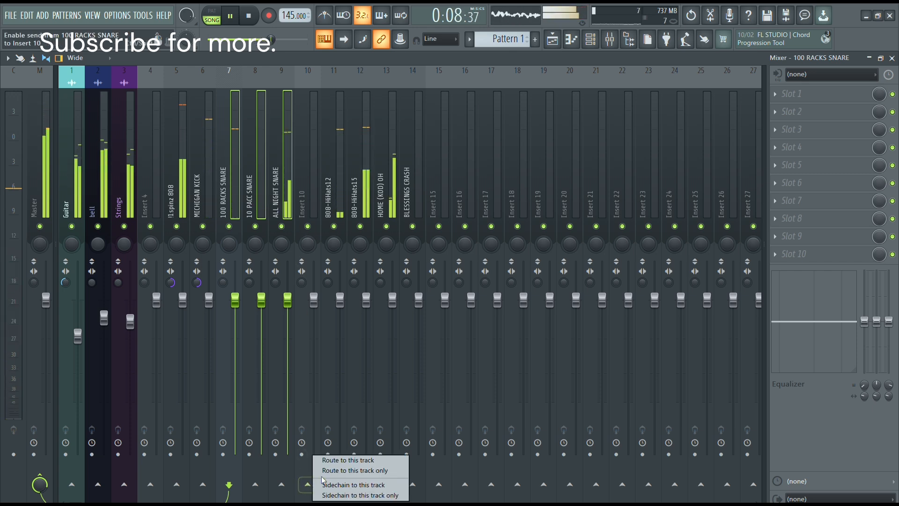
click(342, 474)
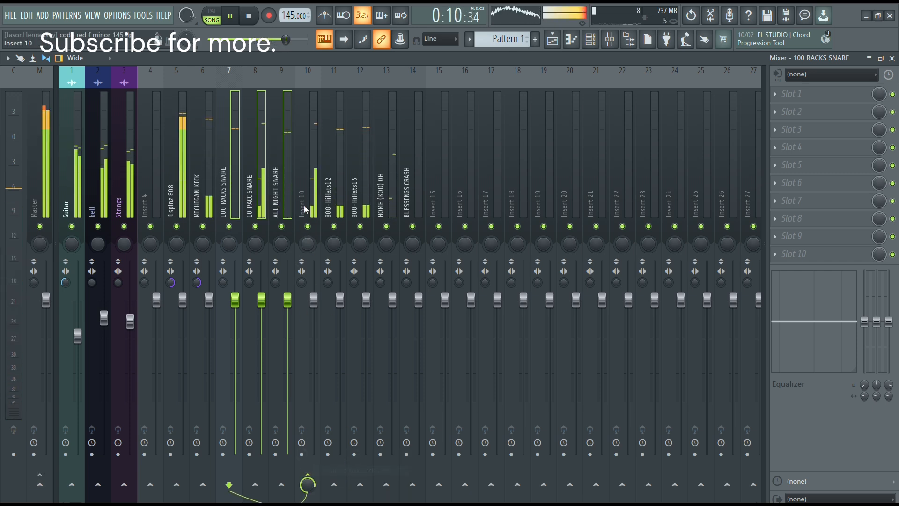
Stop playback and load the saved Snares and claps mixer track state onto Insert 10.
key(space)
right_click(309, 191)
mouse_move(356, 145)
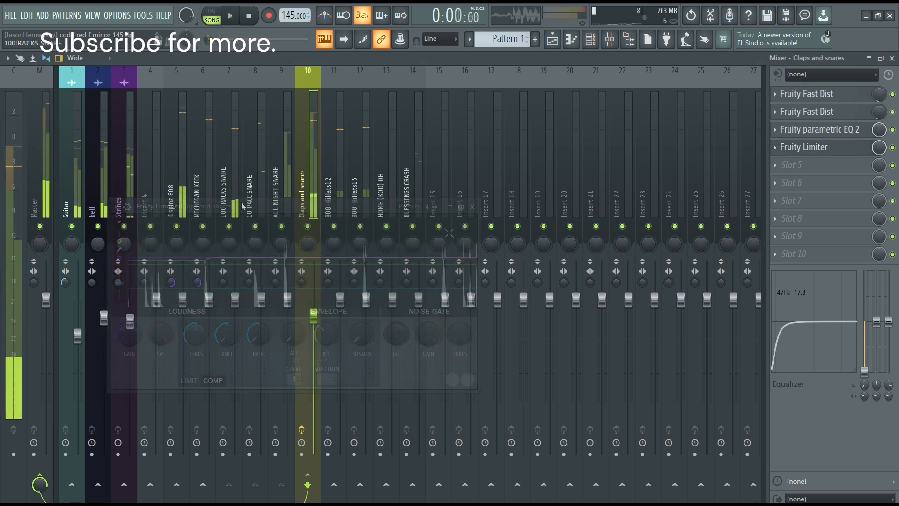
Increase the stereo separation of the 10 PACC and ALL NIGHT snare tracks and lower both their volume faders during playback.
click(236, 196)
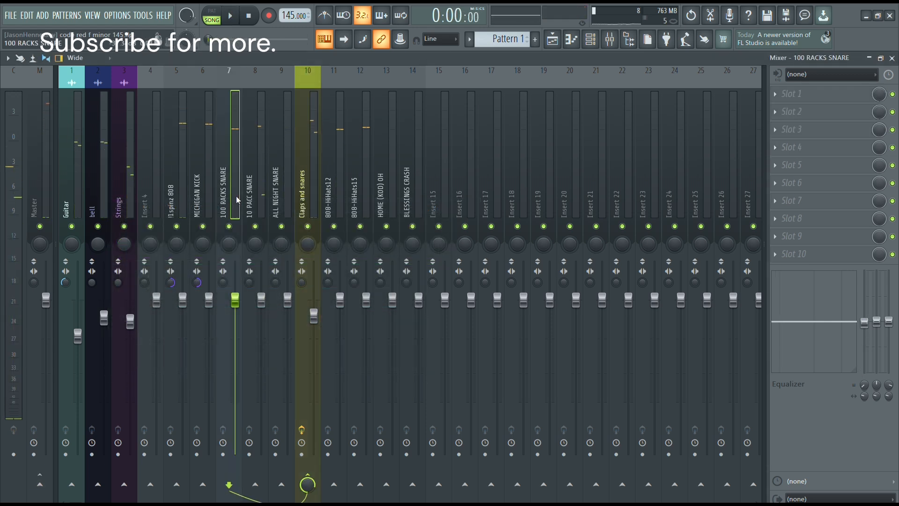
click(254, 190)
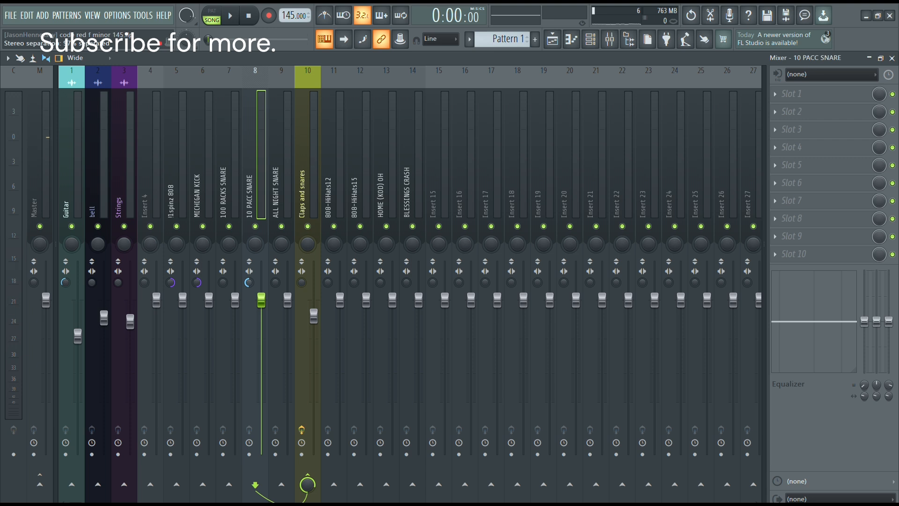
click(272, 284)
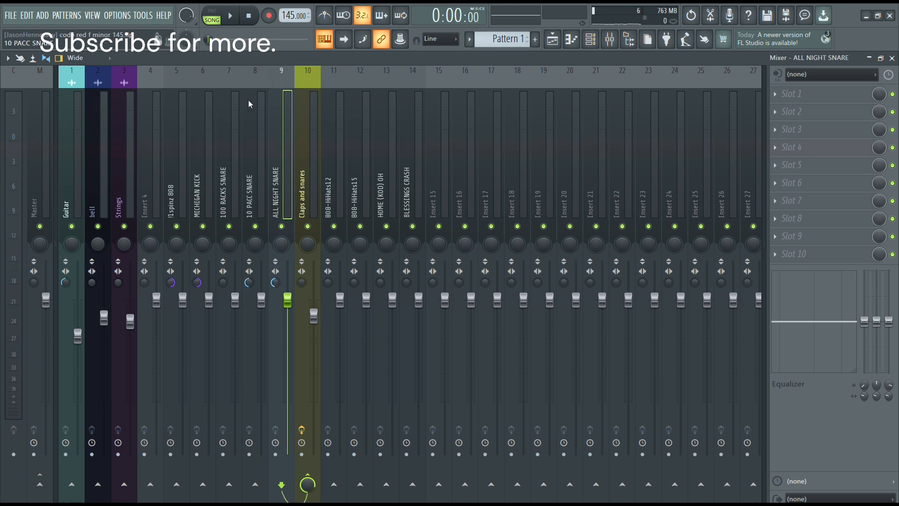
key(space)
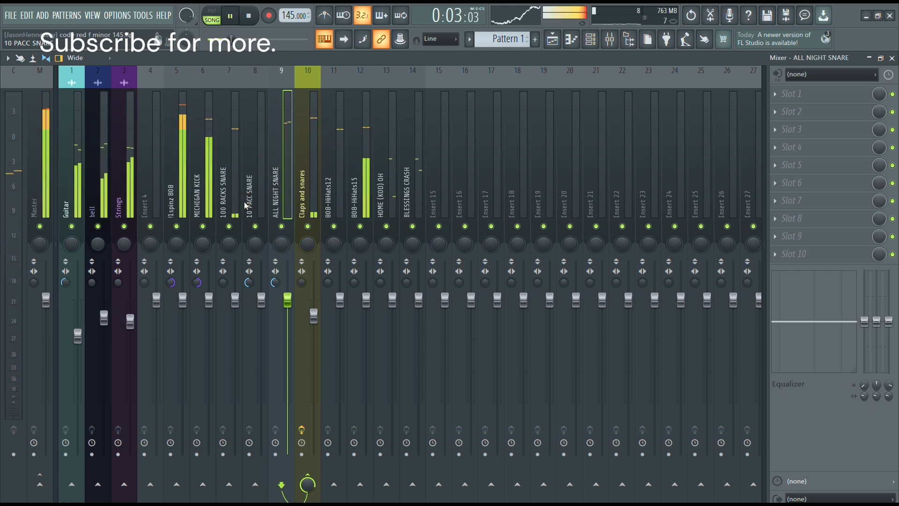
drag(288, 302, 413, 328)
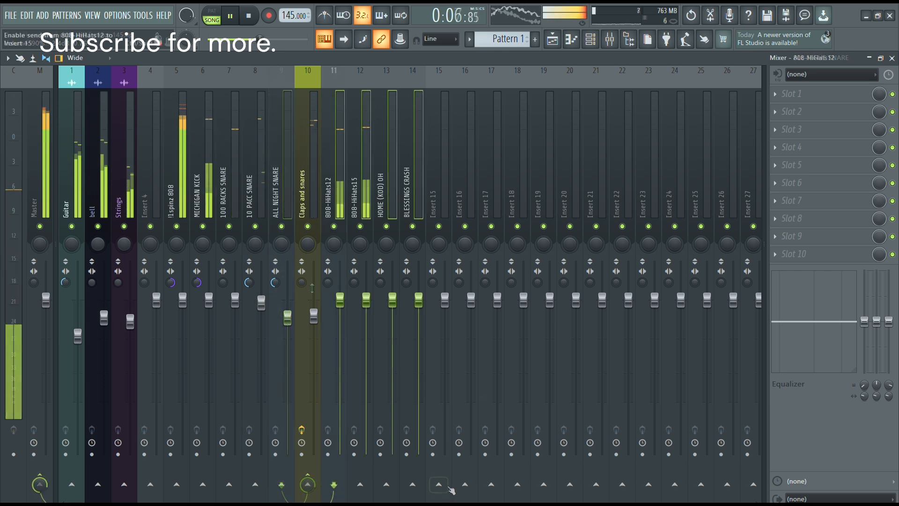
Route the tracks from 808-HiHats12 to BLESSINGS CRASH to Insert 15 only and stop playback.
right_click(443, 484)
click(456, 472)
key(space)
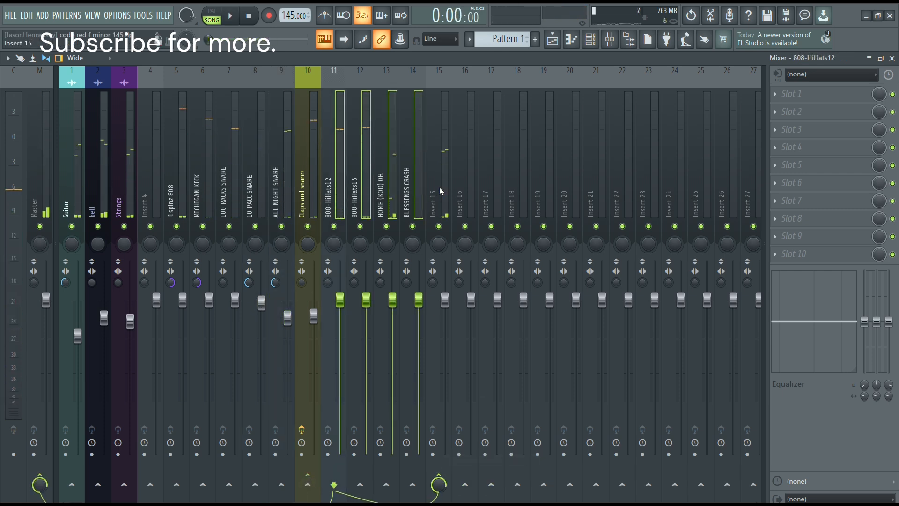
Load the saved Hats mixer track state onto Insert 15.
right_click(448, 180)
mouse_move(474, 149)
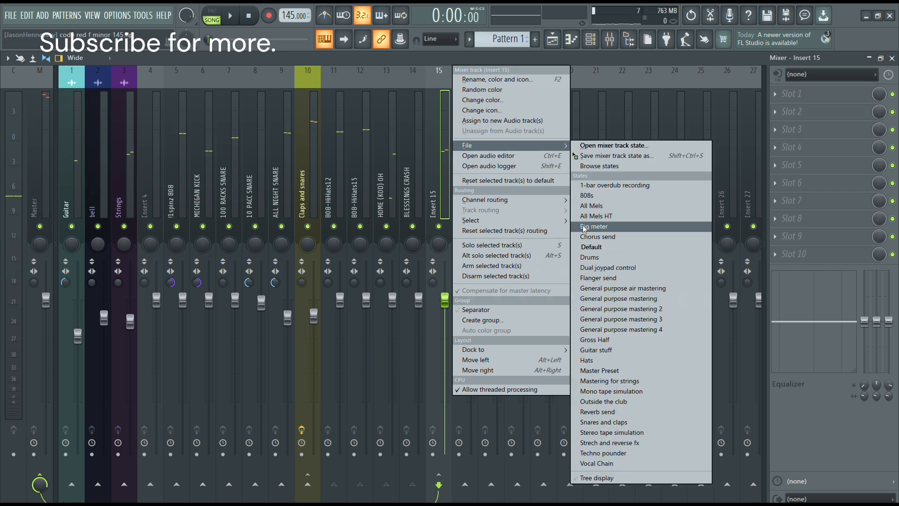
click(626, 364)
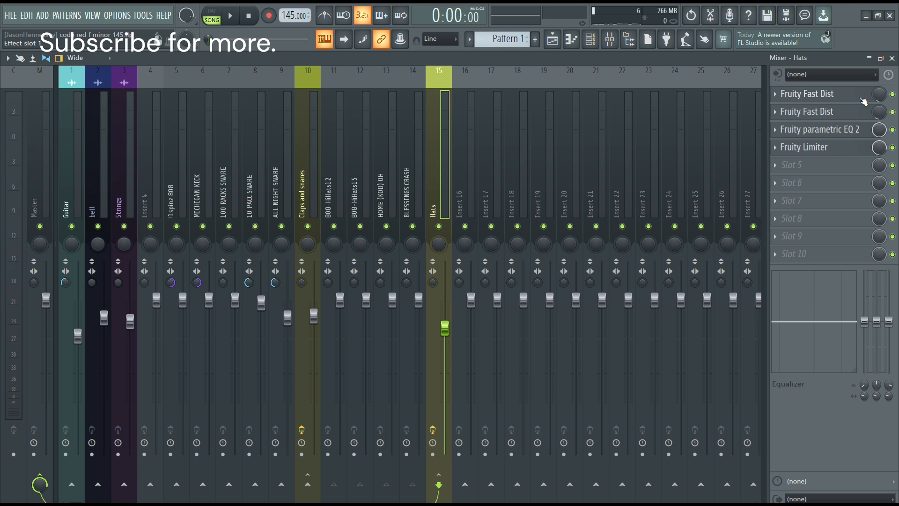
In the Hats track's parametric EQ, move the low-cut band to about 414 Hz and notch the harsh treble with bands 5 and 6.
click(820, 130)
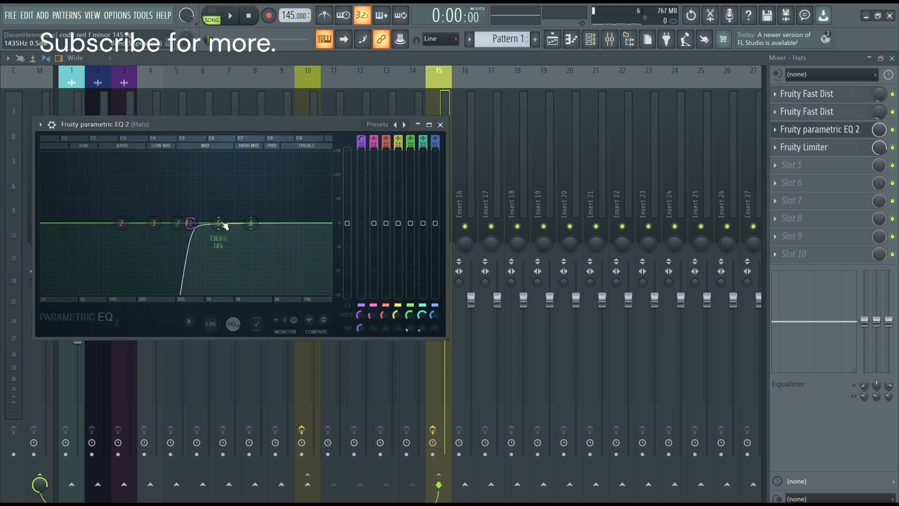
click(190, 226)
drag(179, 223, 168, 223)
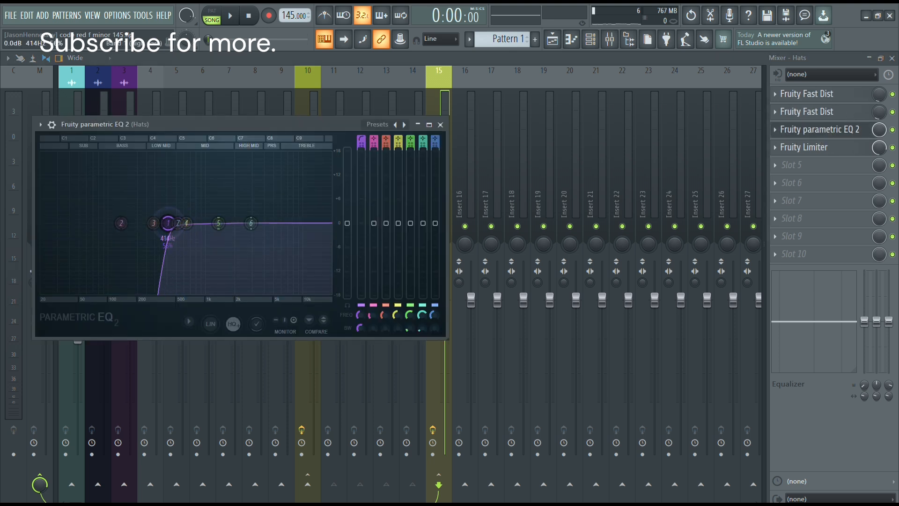
key(space)
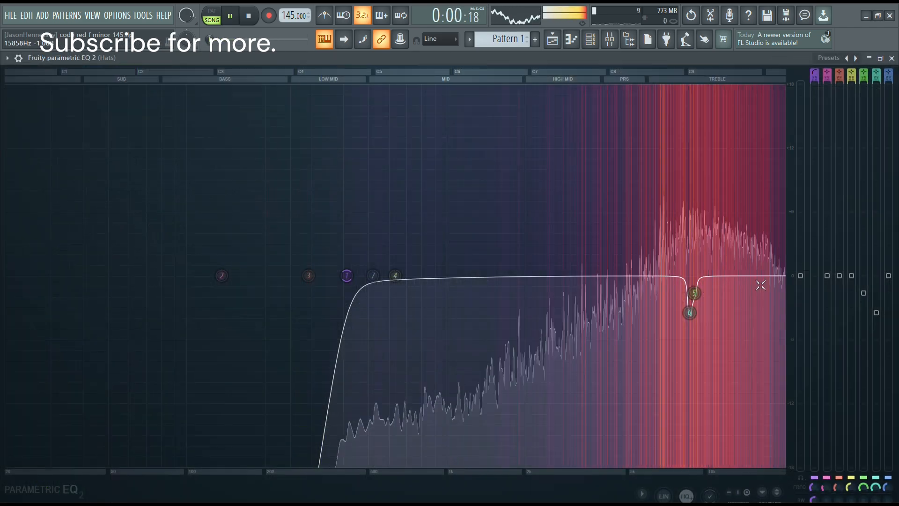
scroll(697, 297, up, 3)
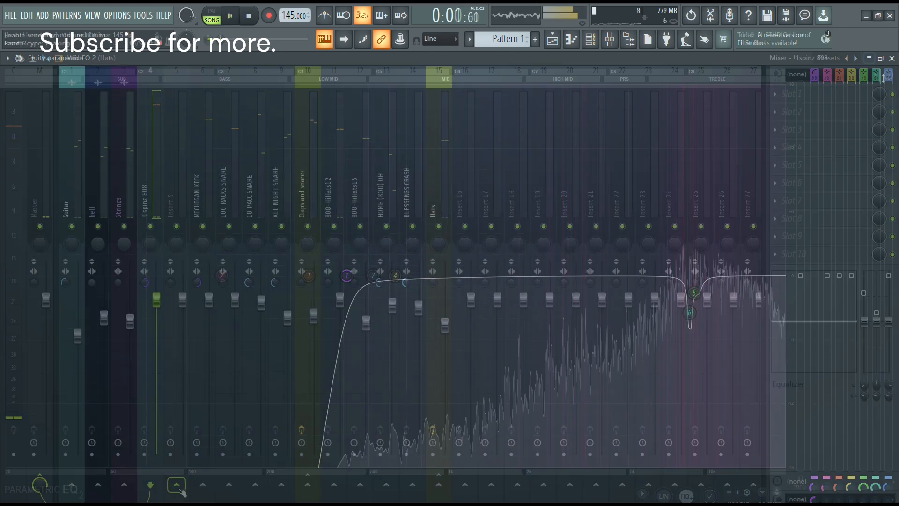
Route the !1spinz 808 track to Insert 5 only and load the saved 808s mixer track state there.
click(209, 468)
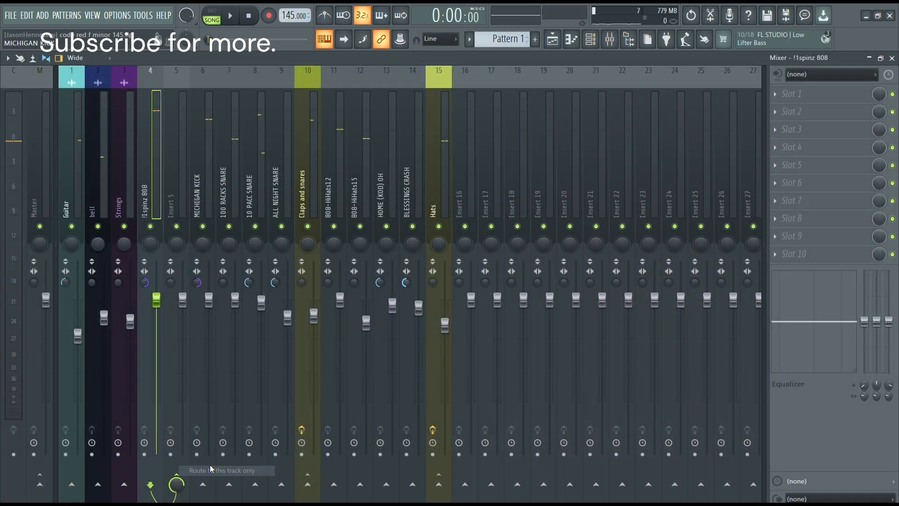
click(171, 176)
right_click(178, 170)
mouse_move(226, 141)
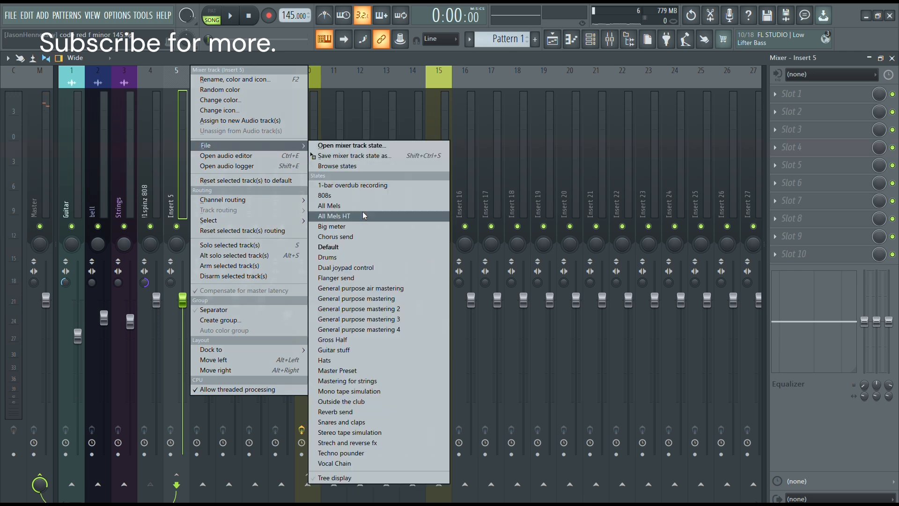
click(361, 196)
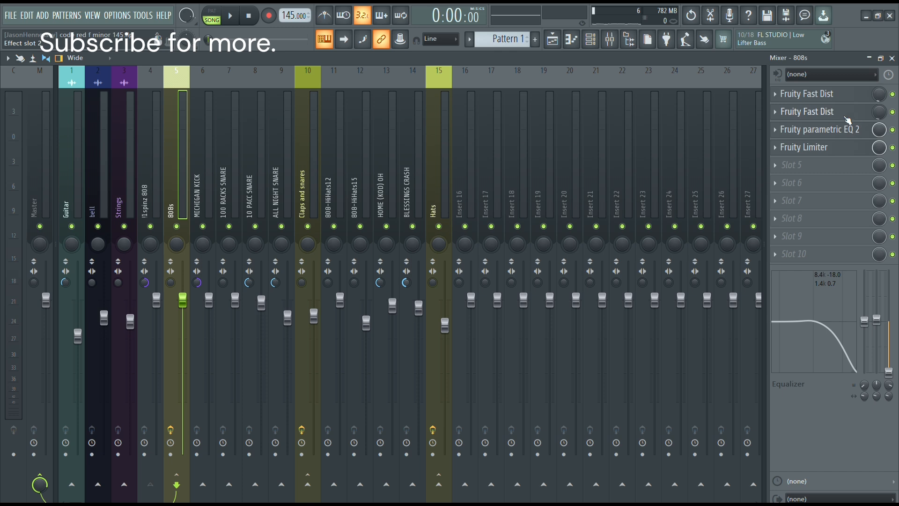
click(818, 127)
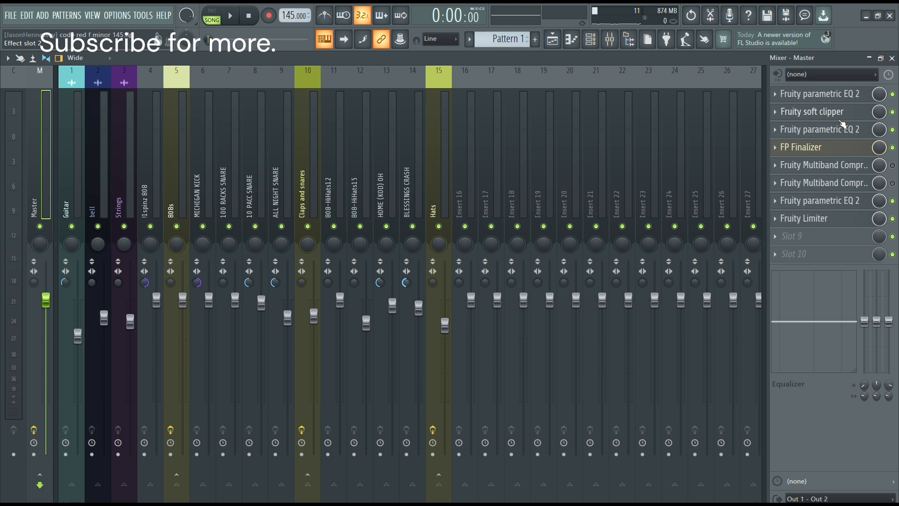
Examine the settings of the Master track's first two parametric EQs, soft clipper and FP Finalizer.
click(815, 111)
click(819, 94)
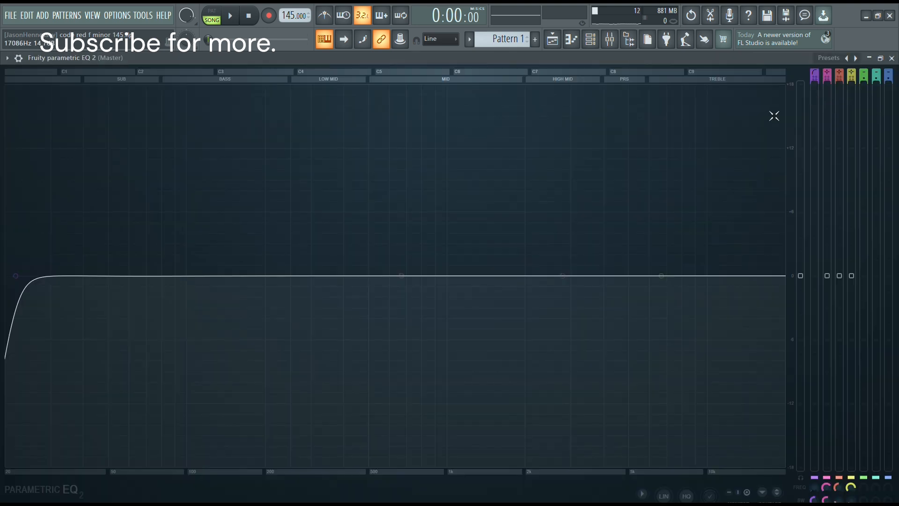
click(892, 59)
click(807, 115)
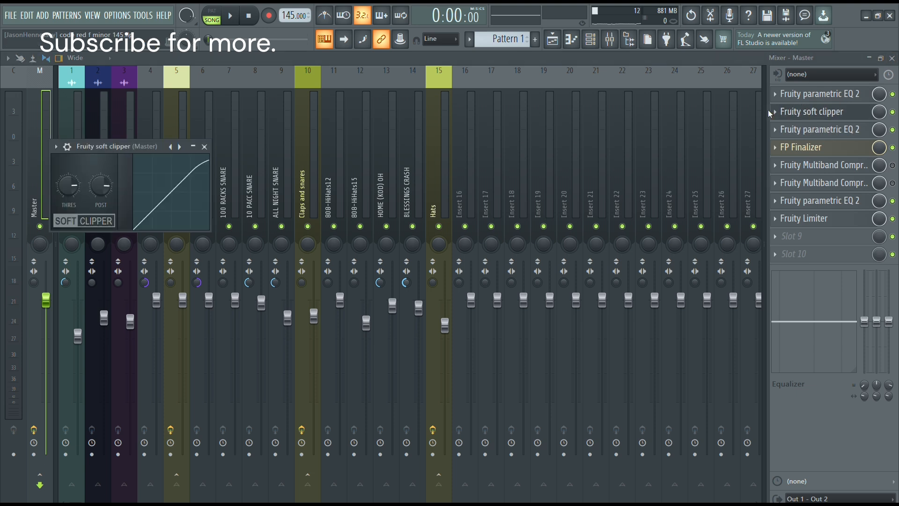
click(822, 130)
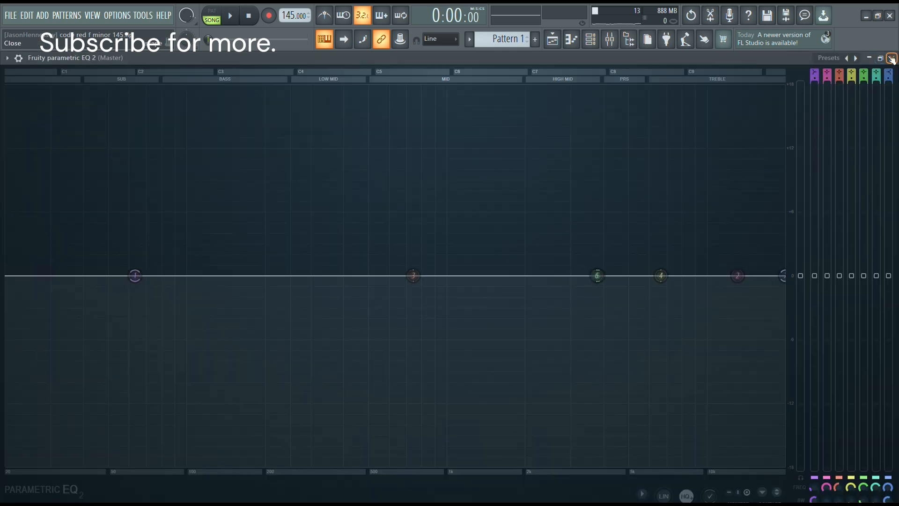
click(892, 58)
click(809, 148)
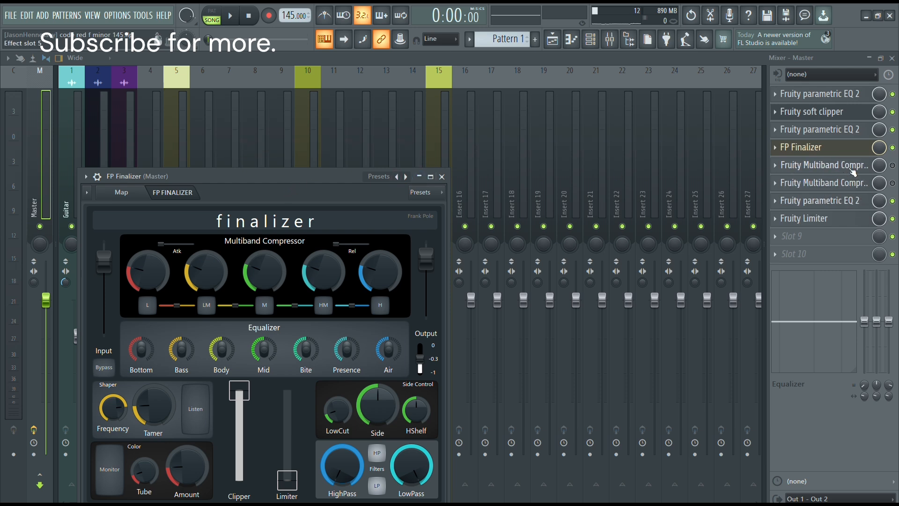
Examine the Master track's last parametric EQ and its spectrum during playback, then close it.
click(831, 201)
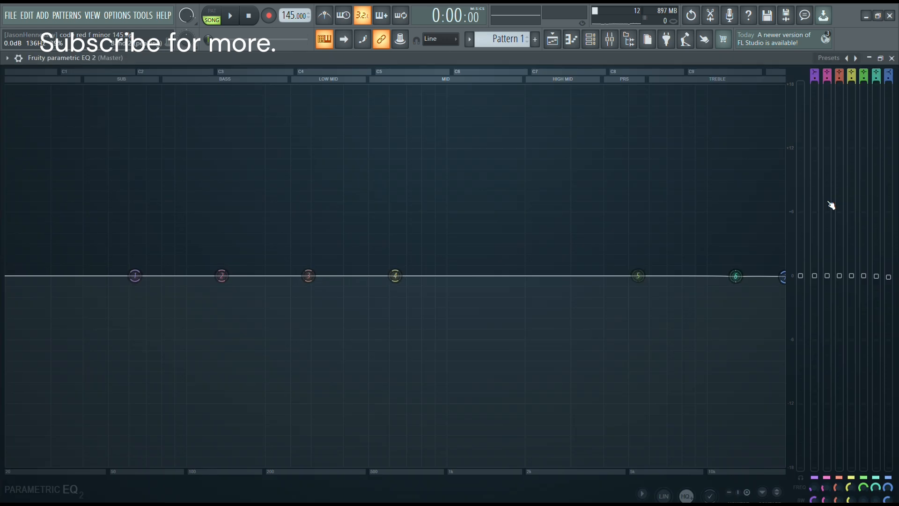
click(892, 58)
click(822, 206)
key(space)
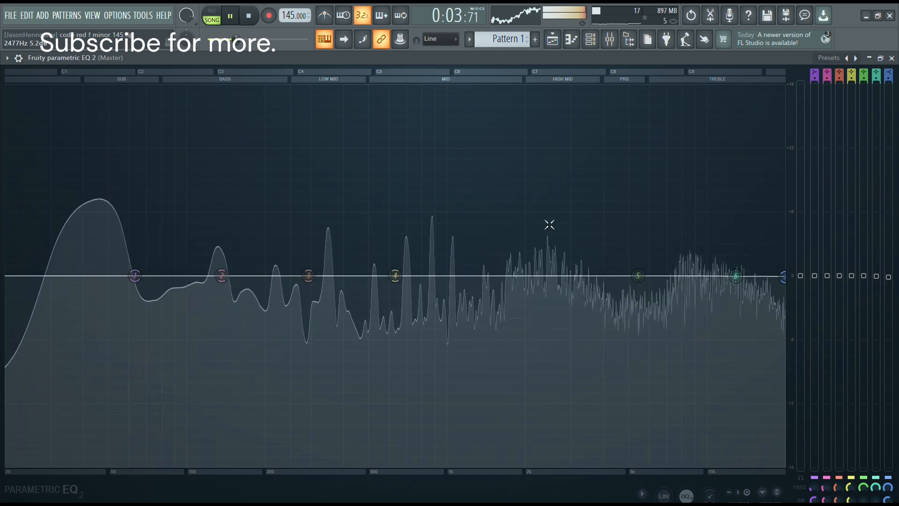
key(space)
click(892, 58)
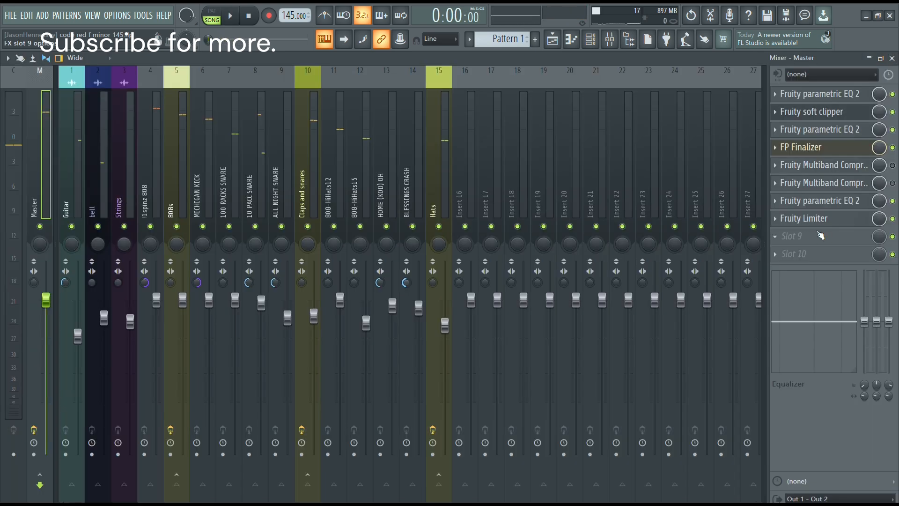
Replace the Master track's Fruity Limiter with Fruity Soft Clipper and listen to the mix.
click(784, 222)
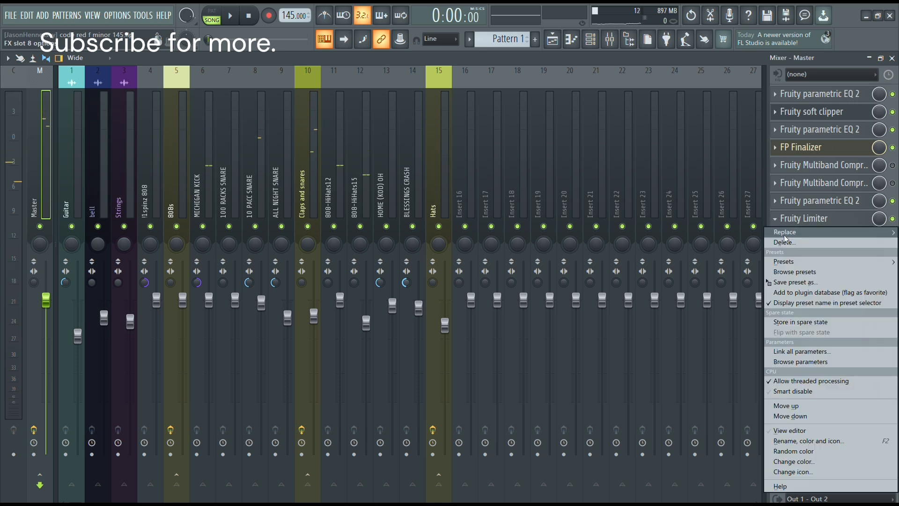
mouse_move(787, 233)
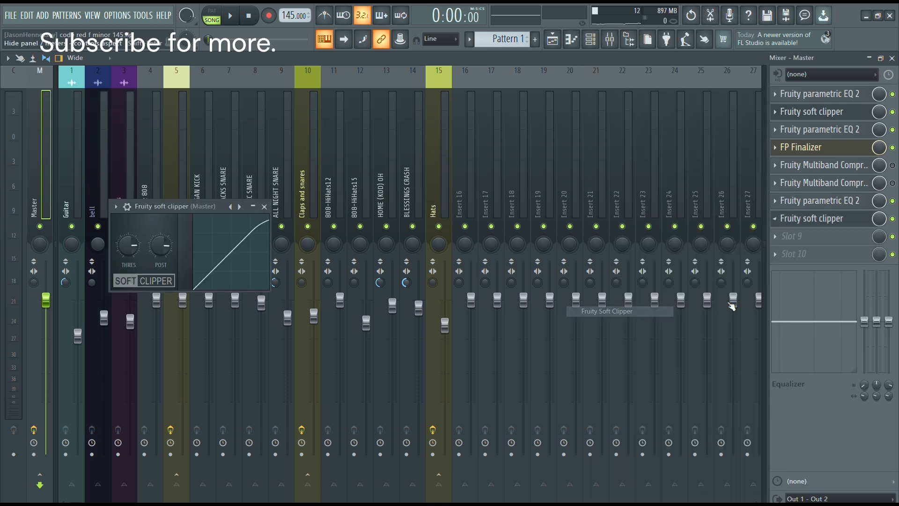
click(604, 311)
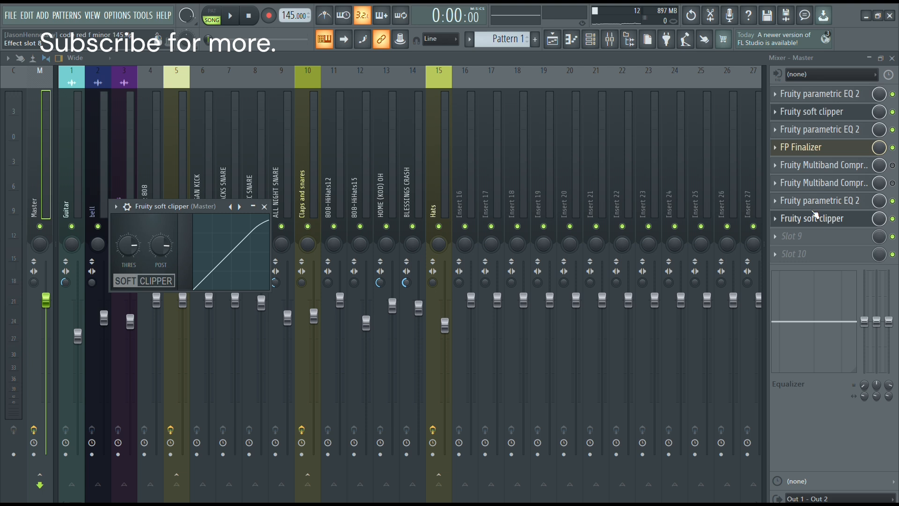
key(space)
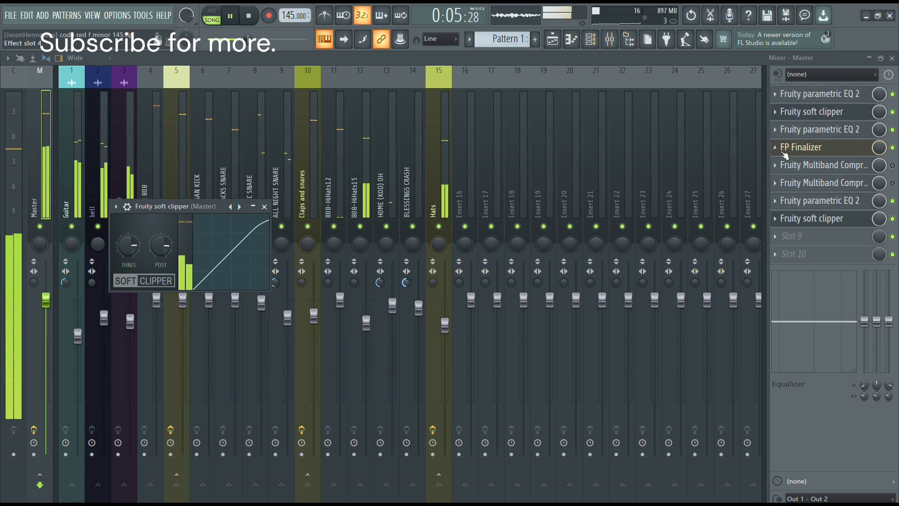
click(811, 212)
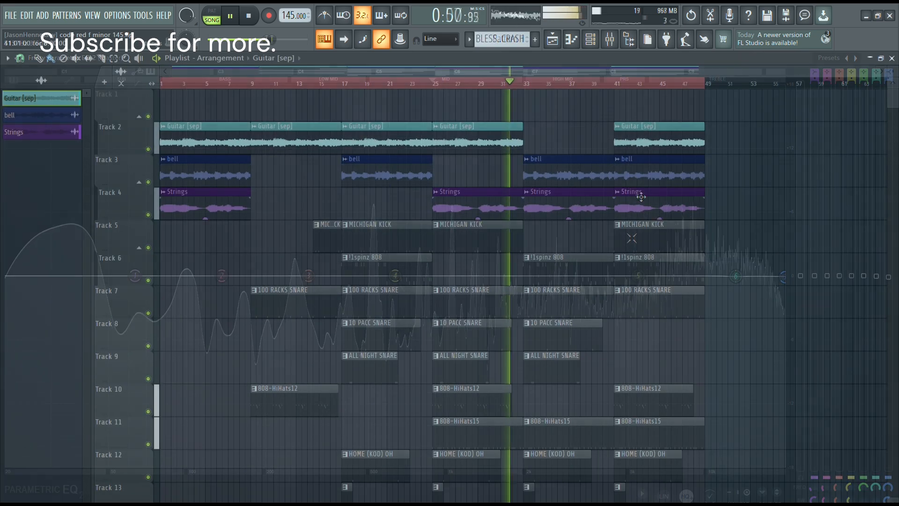
key(space)
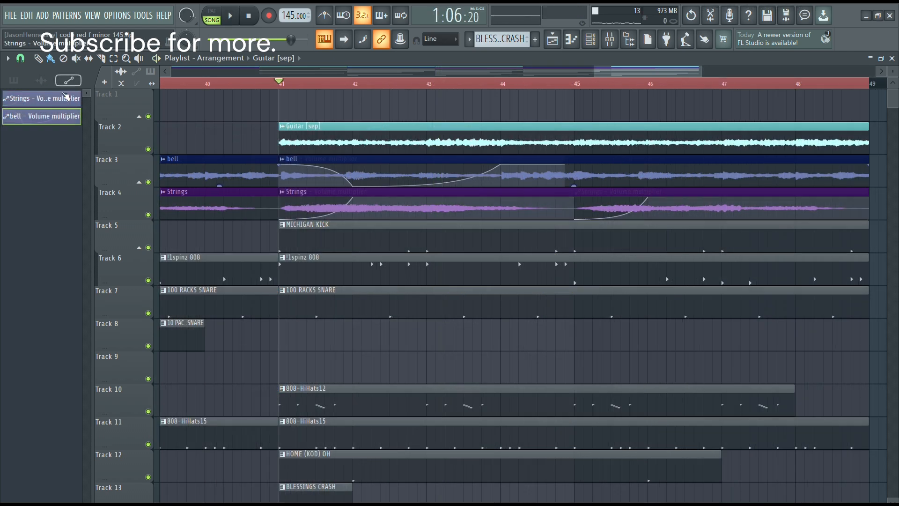
Copy the bell volume multiplier automation clip from bar 41 to bar 45 on Track 3.
click(66, 96)
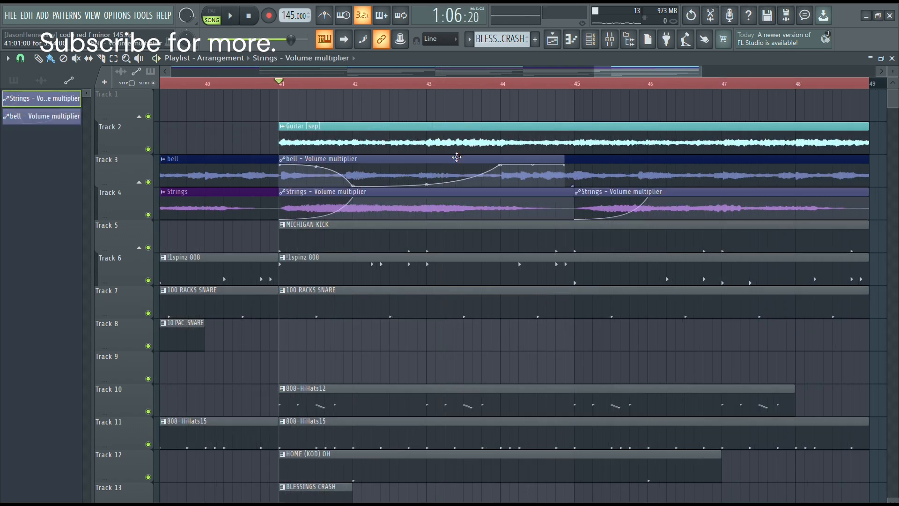
drag(427, 158, 723, 147)
scroll(685, 157, up, 3)
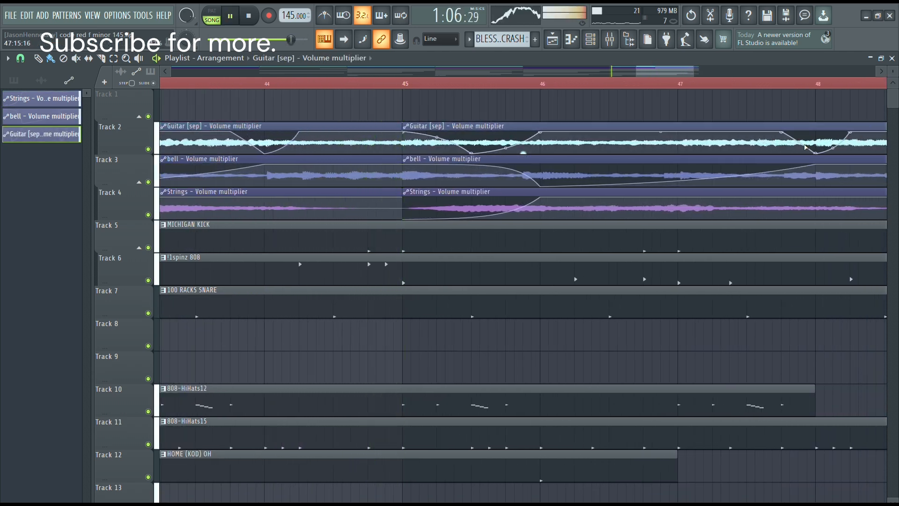
Add a volume automation curve to the bell clip at bar 33 on Track 3.
scroll(766, 190, down, 4)
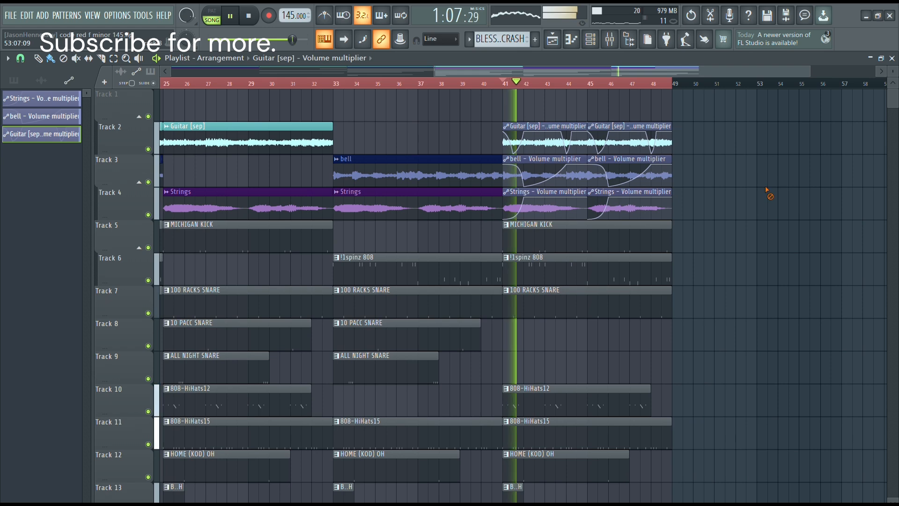
scroll(773, 199, down, 3)
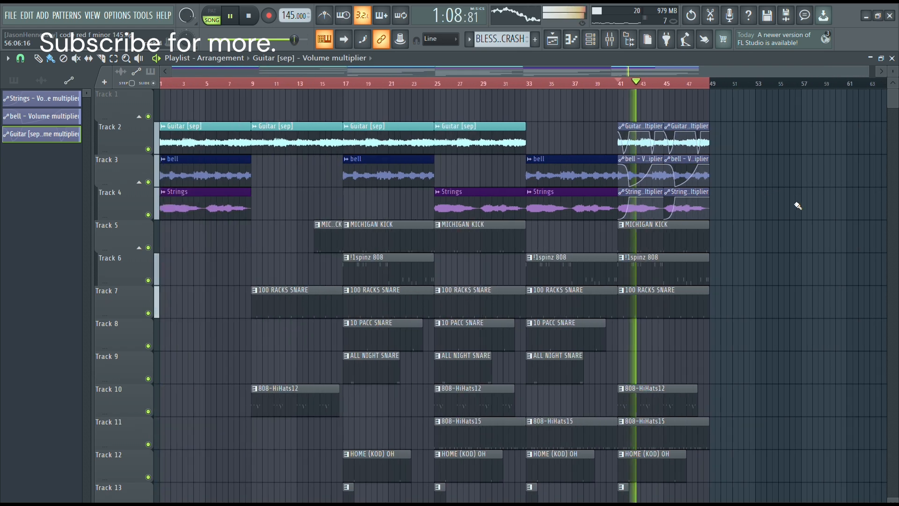
click(561, 177)
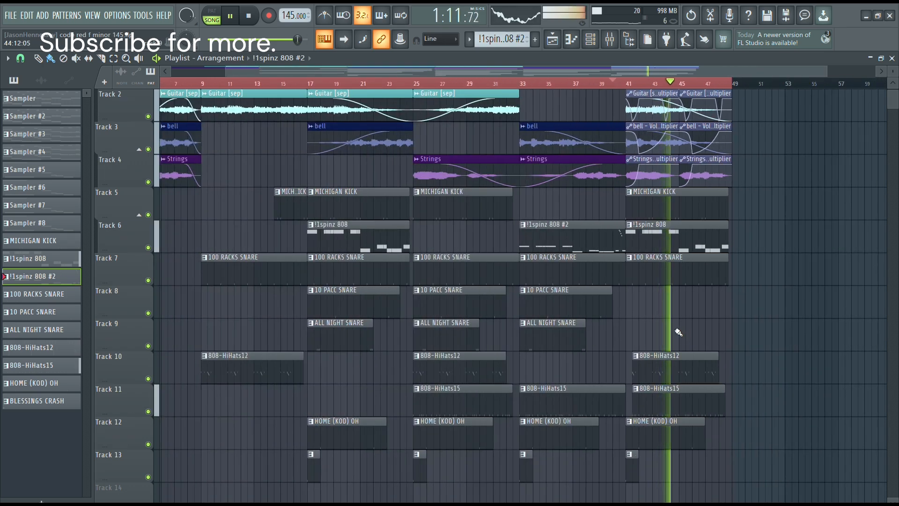
Rename the consolidated Guitar clip at bar 49 as all Mels HT, color it green and consolidate it again.
scroll(430, 387, down, 2)
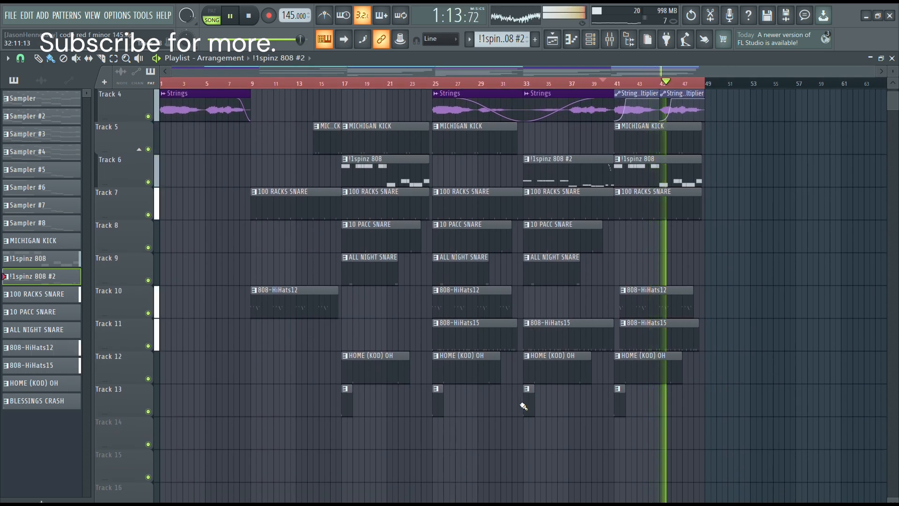
scroll(562, 414, up, 5)
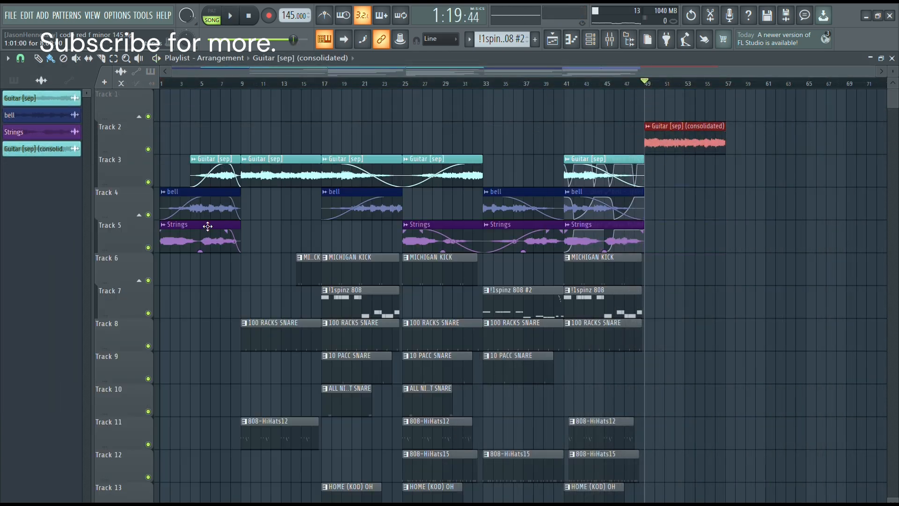
scroll(742, 150, up, 4)
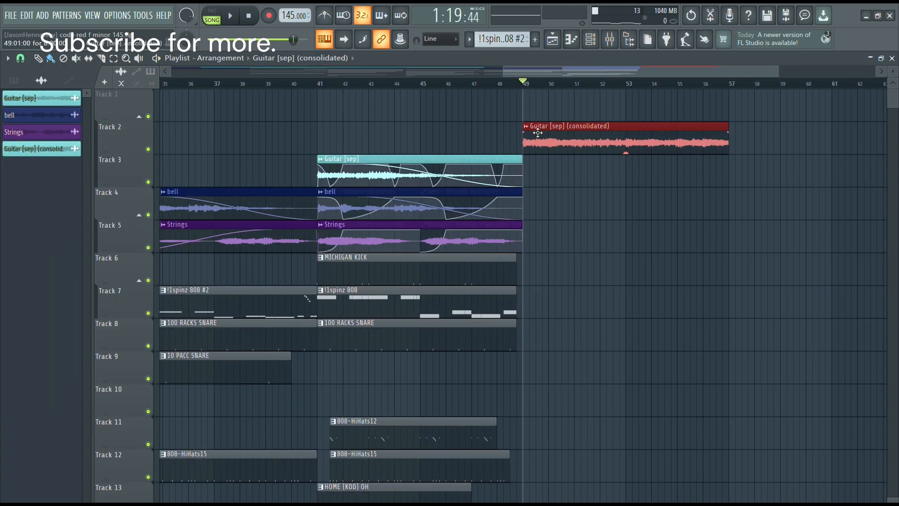
click(526, 127)
click(548, 174)
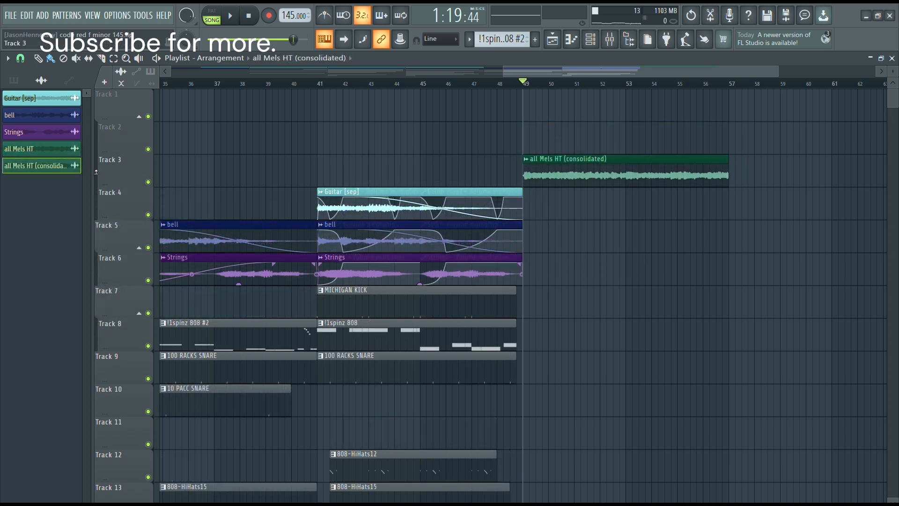
Delete the leftover all Mels HT source clip and check the consolidated melody's mixer track during playback.
right_click(53, 151)
click(67, 283)
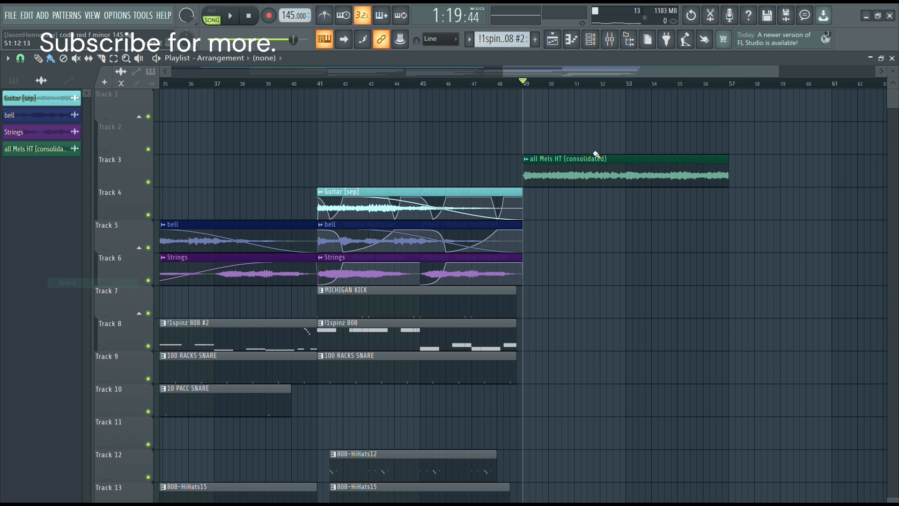
key(F9)
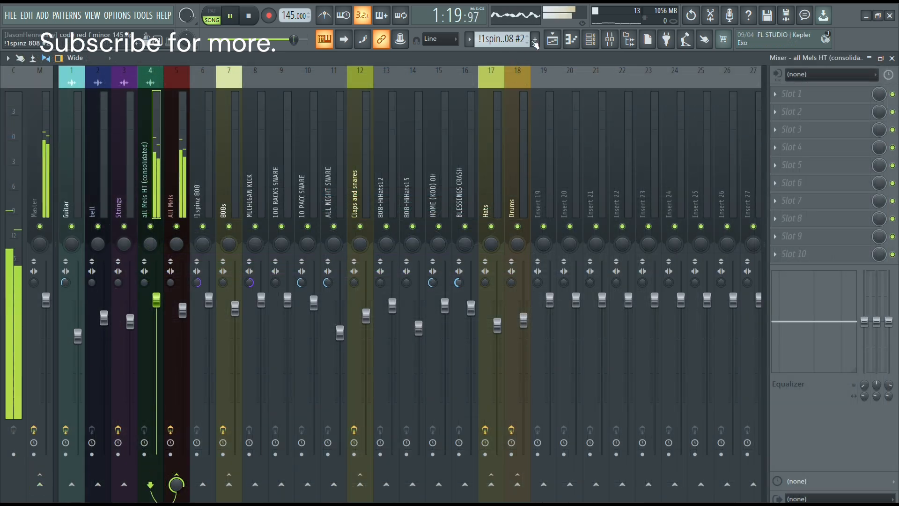
key(F9)
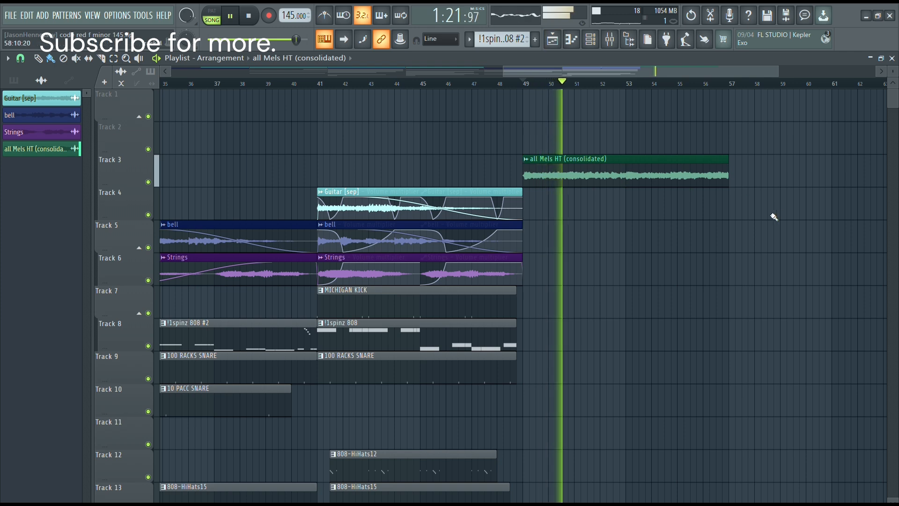
Add a fade-out of about a third of a bar to the end of the all Mels HT (consolidated) clip.
scroll(762, 200, up, 8)
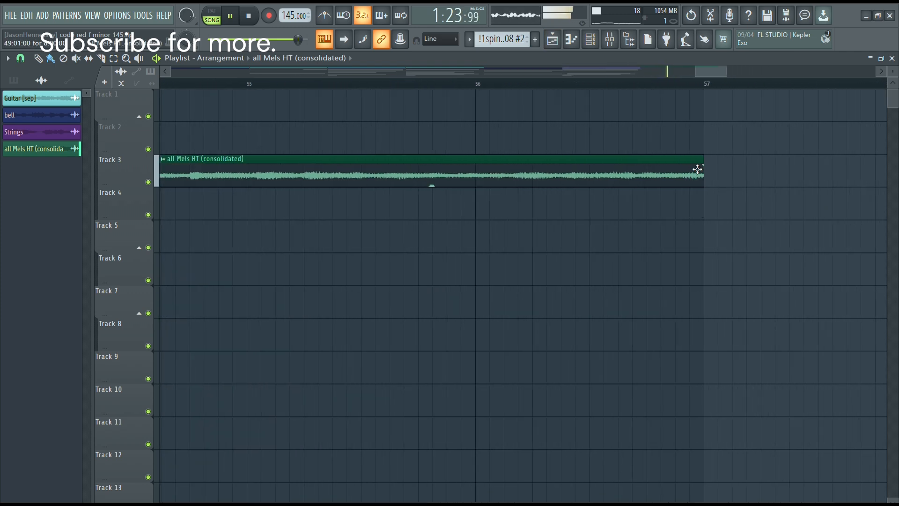
drag(699, 168, 631, 170)
scroll(667, 215, down, 6)
Repeat the bar 9 to 57 section two more times, up to bar 153, and check the song's length.
scroll(445, 182, up, 5)
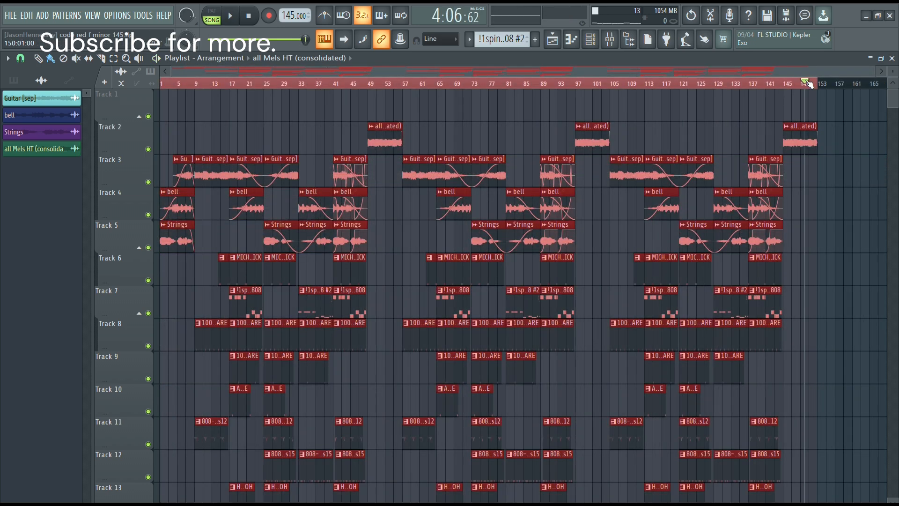
click(812, 83)
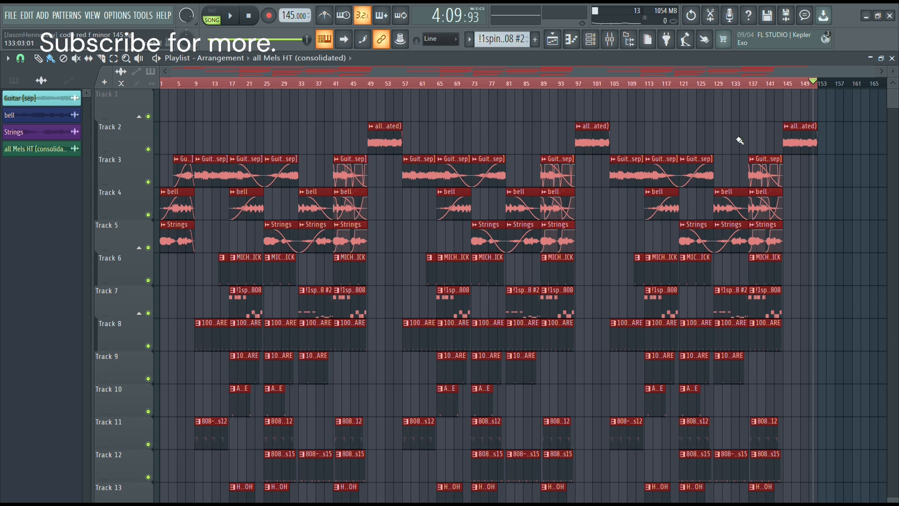
ctrl+click(867, 330)
scroll(558, 302, down, 2)
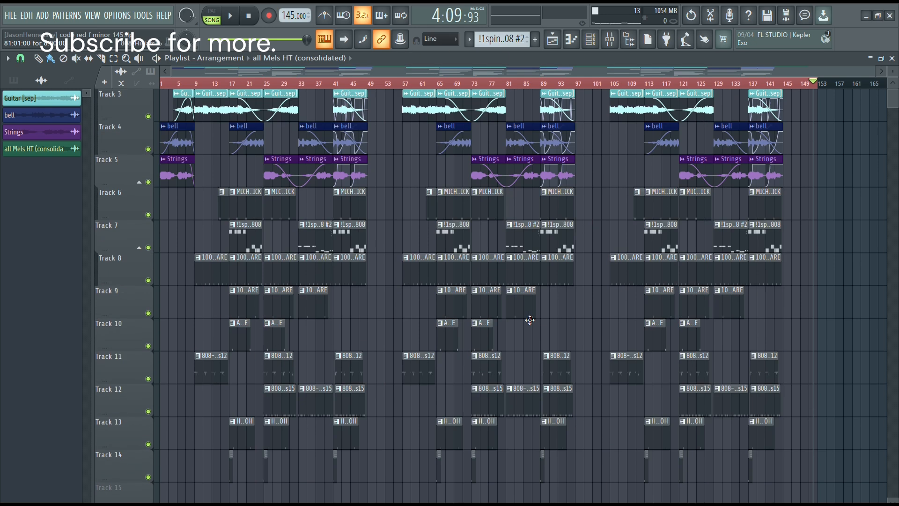
scroll(532, 320, up, 2)
scroll(796, 187, down, 3)
Undo the last repeat of the section, removing all clips after bar 105, and clear the clip selection.
key(ctrl+z)
key(ctrl+z)
key(ctrl+z)
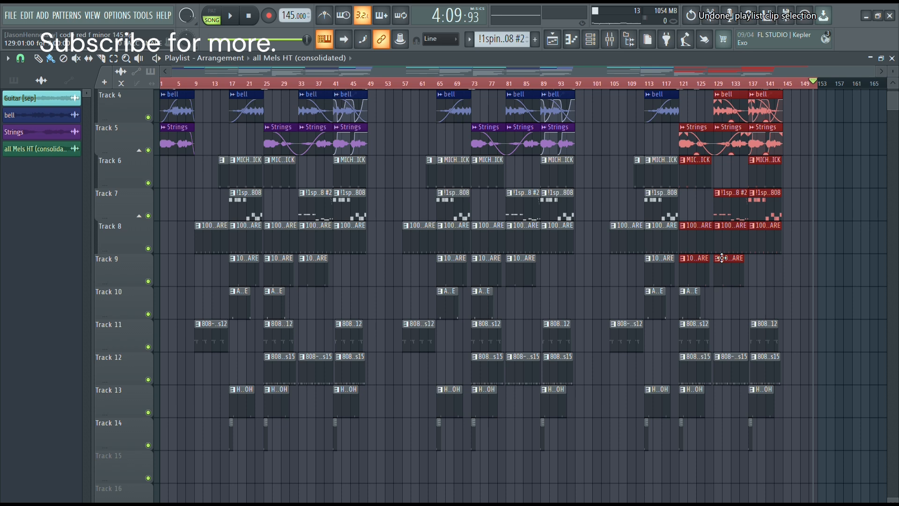
scroll(745, 244, up, 3)
ctrl+click(729, 246)
key(ctrl+a)
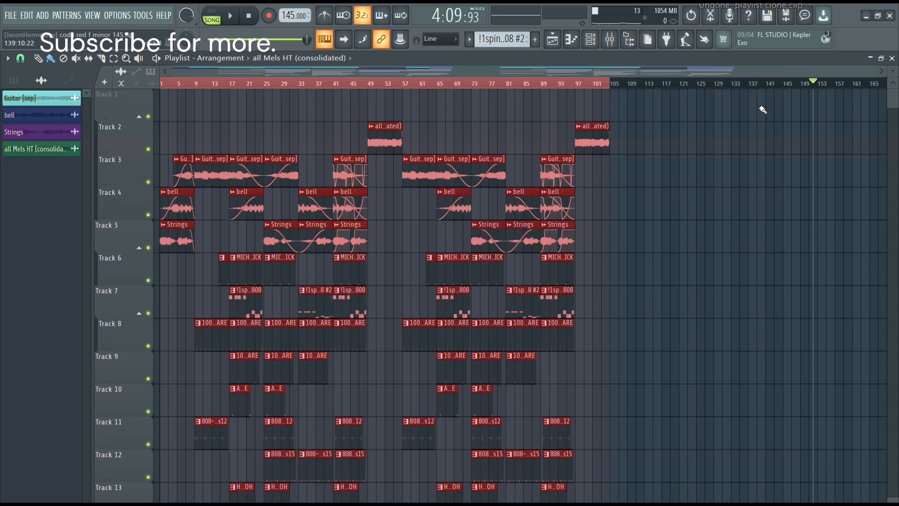
ctrl+click(711, 260)
scroll(768, 244, up, 2)
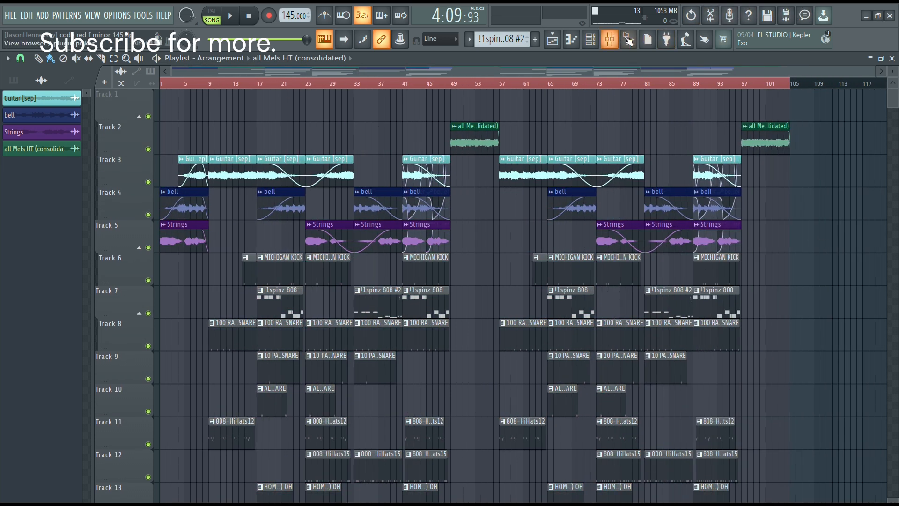
Add the producer tag and laugh Tag refined samples to Track 1 near bars 8 and 104 and play the song from the start.
click(629, 40)
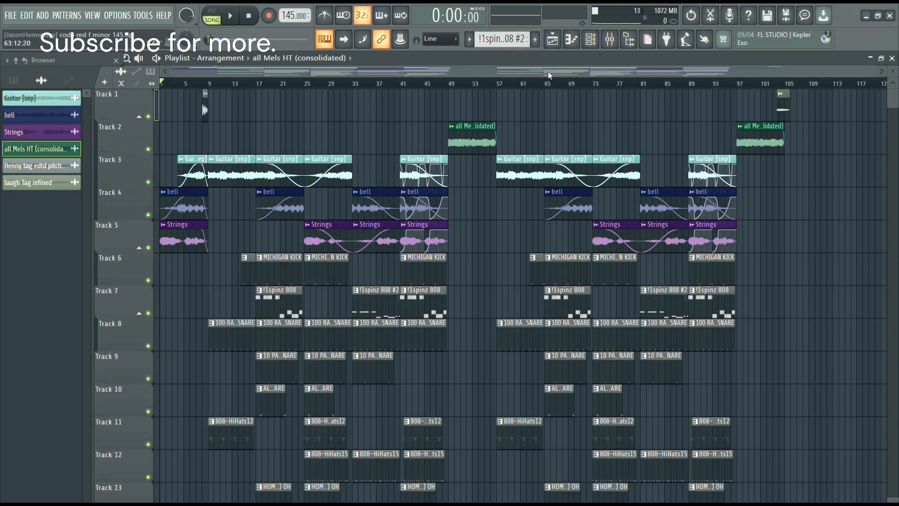
key(space)
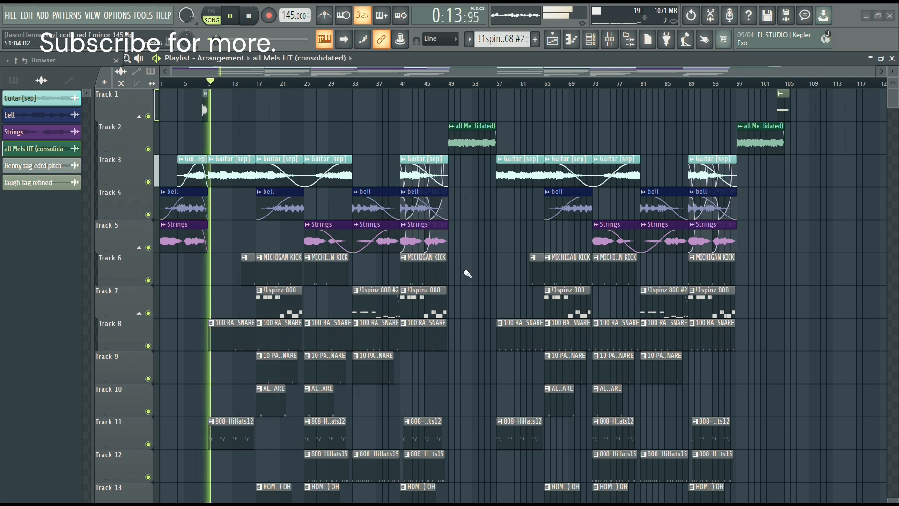
alt+scroll(492, 261, down, 2)
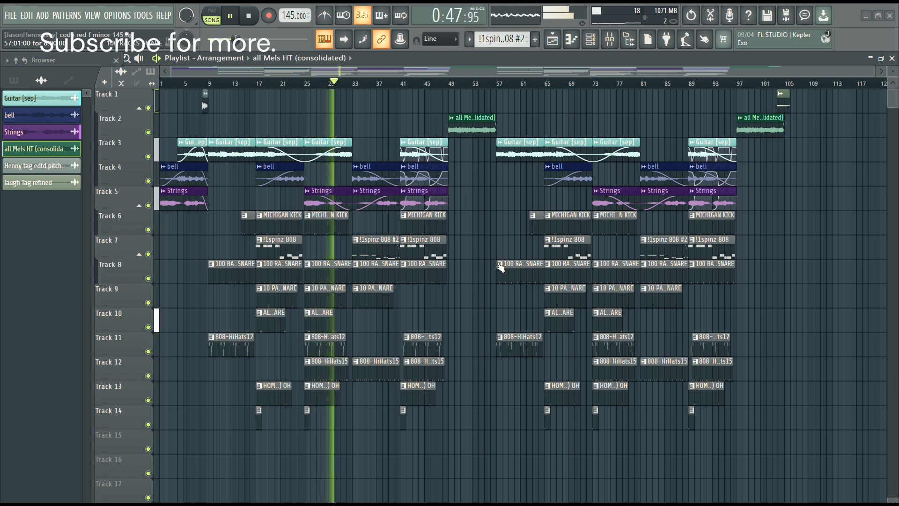
Extend the !1spinz 808 clips at bars 17 and 65 on Track 7 to bars 25 and 73.
scroll(325, 320, up, 2)
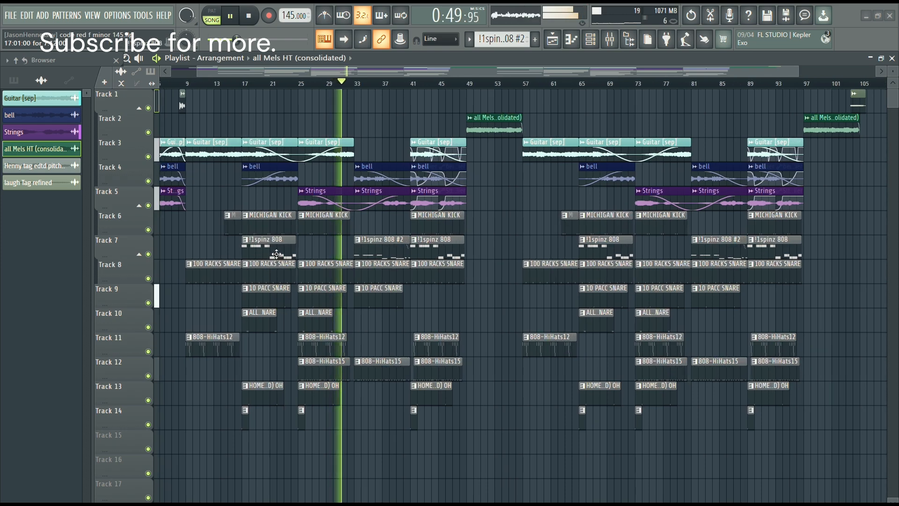
ctrl+shift+click(268, 240)
ctrl+shift+click(602, 241)
scroll(680, 262, up, 5)
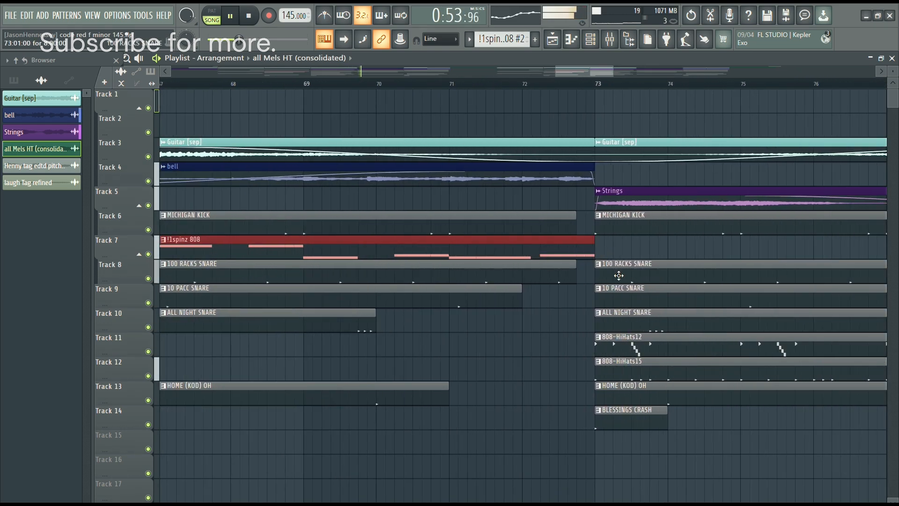
scroll(619, 275, down, 6)
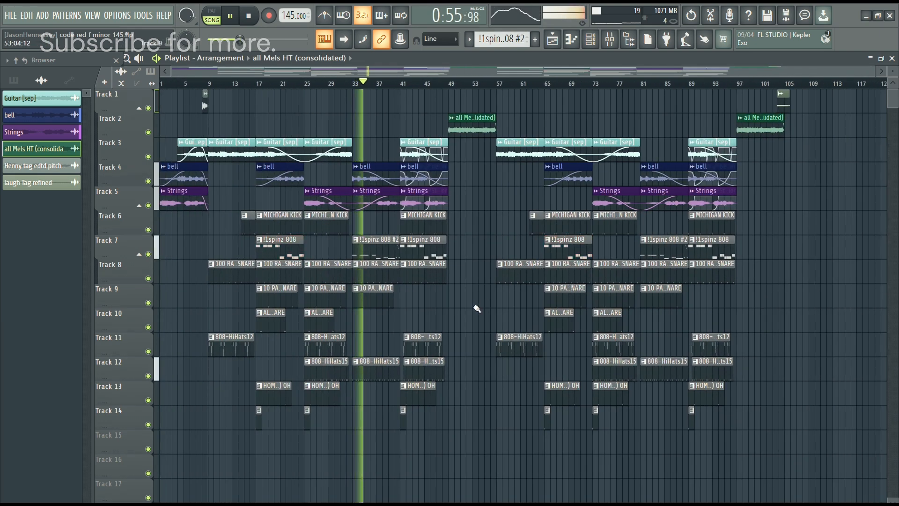